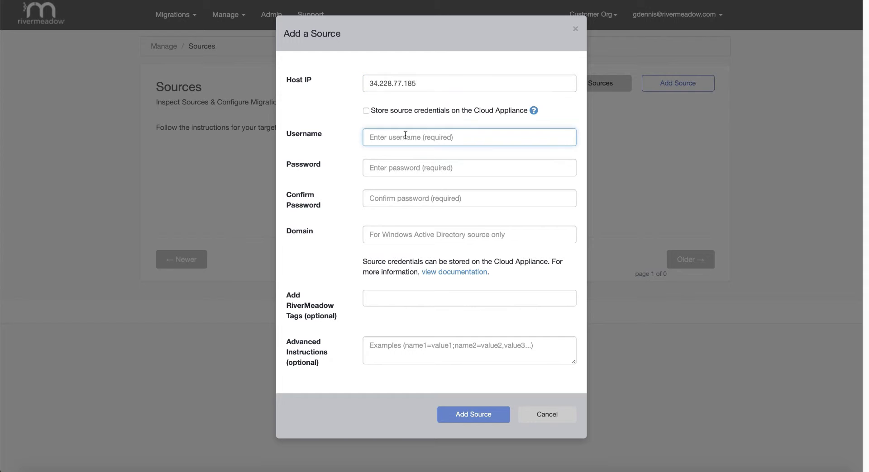
Step: Enter username root and the source password, confirming it a second time
{"action": "type", "text": "root"}
{"action": "key", "text": "Tab"}
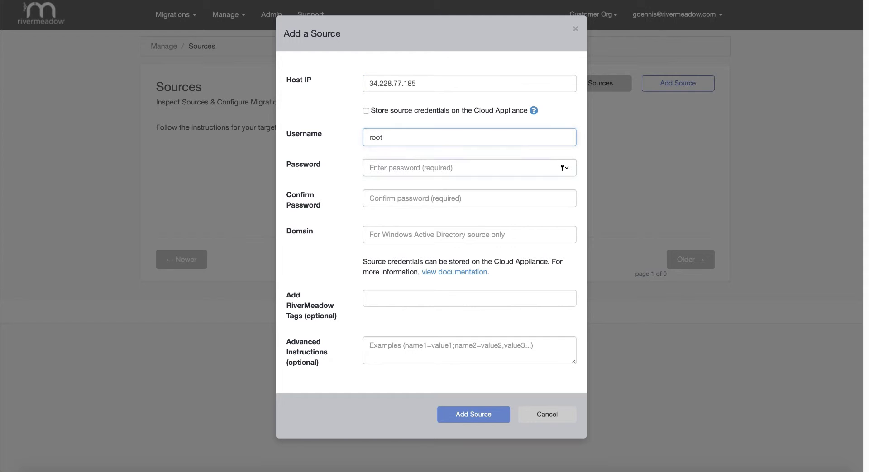
{"action": "type", "text": "••••••"}
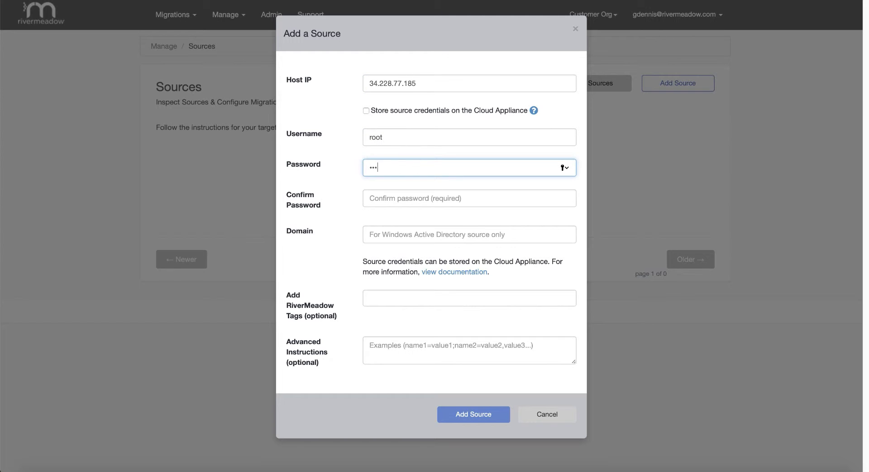
{"action": "type", "text": "••••"}
{"action": "key", "text": "Tab"}
{"action": "type", "text": "••••••••"}
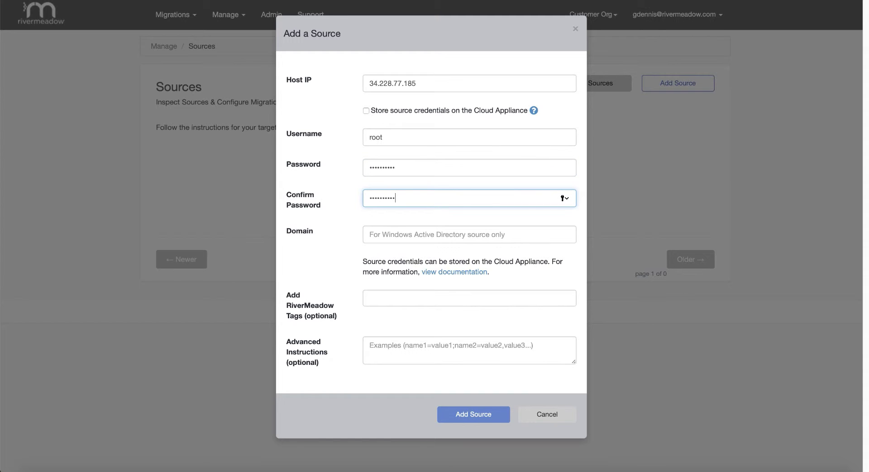
{"action": "type", "text": "••"}
Step: Tag the source AWS and ubu1404-drupal-cms and add it to the Sources list
{"action": "left_click", "coordinate": [386, 299]}
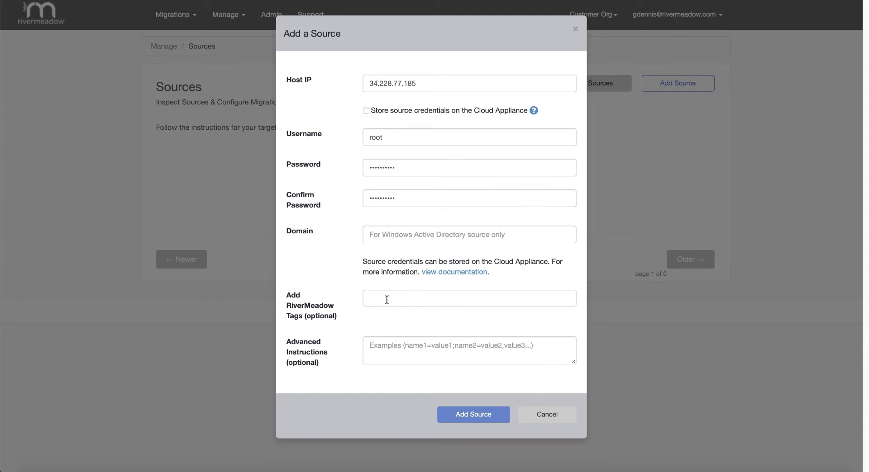
{"action": "type", "text": "AWS"}
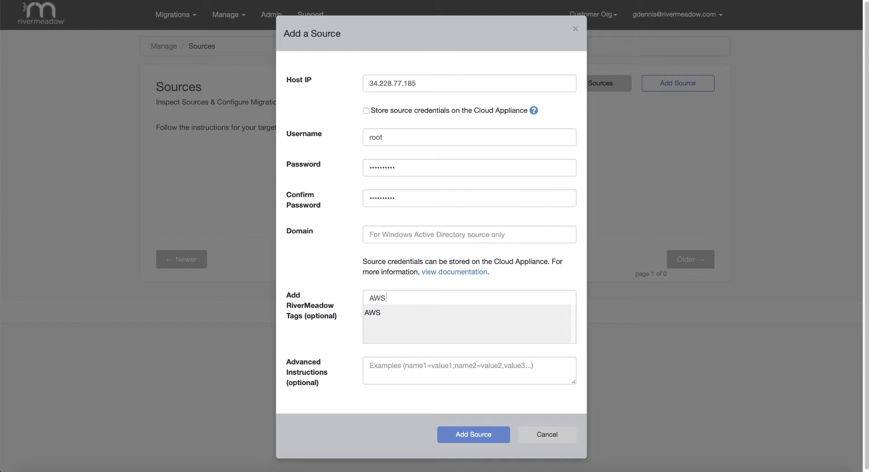
{"action": "key", "text": "Return"}
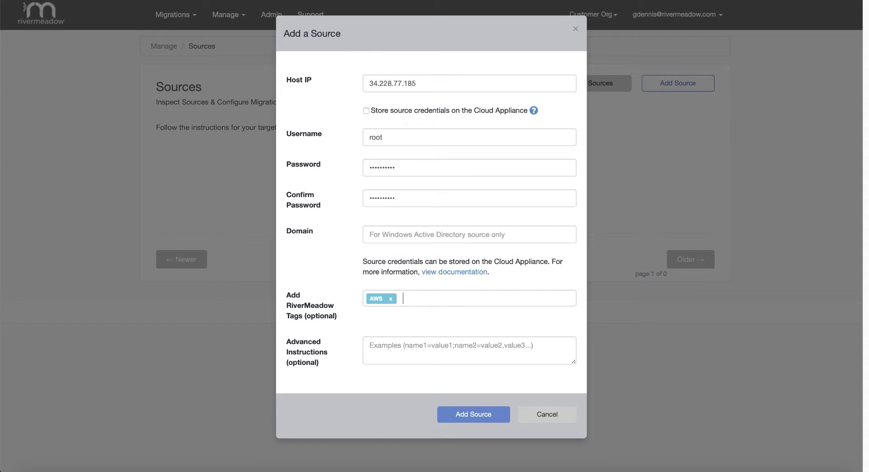
{"action": "type", "text": "ubu1404"}
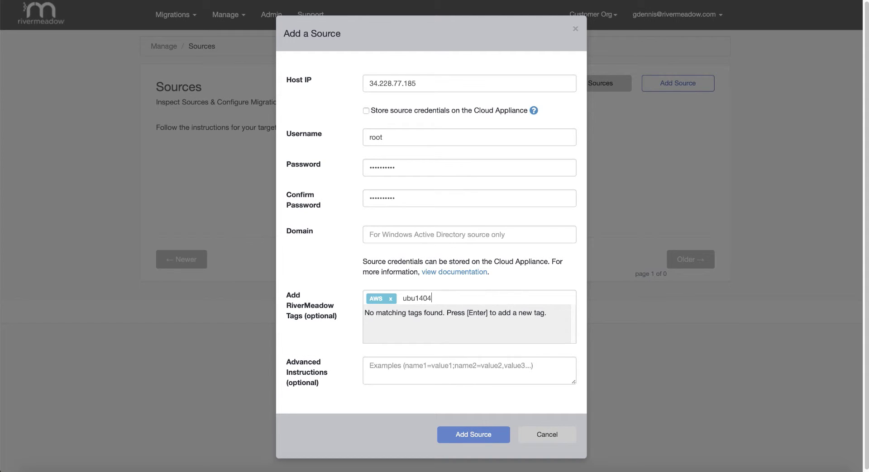
{"action": "type", "text": "-drupal-cms"}
{"action": "key", "text": "Return"}
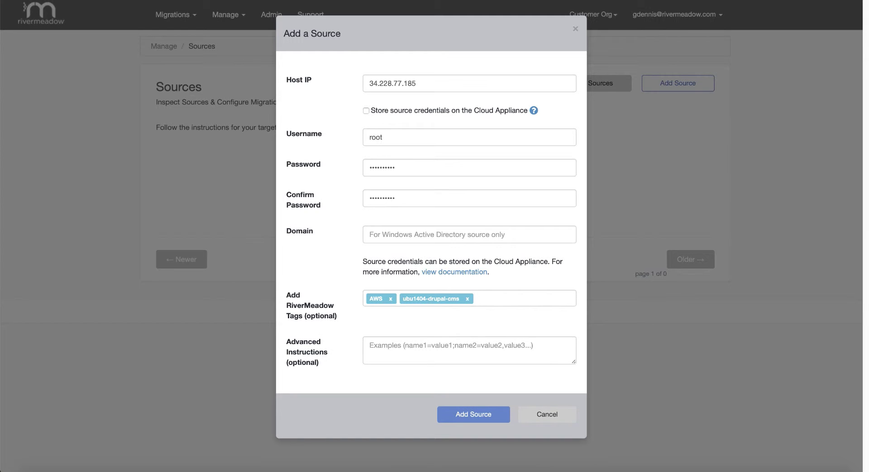
{"action": "left_click", "coordinate": [459, 420]}
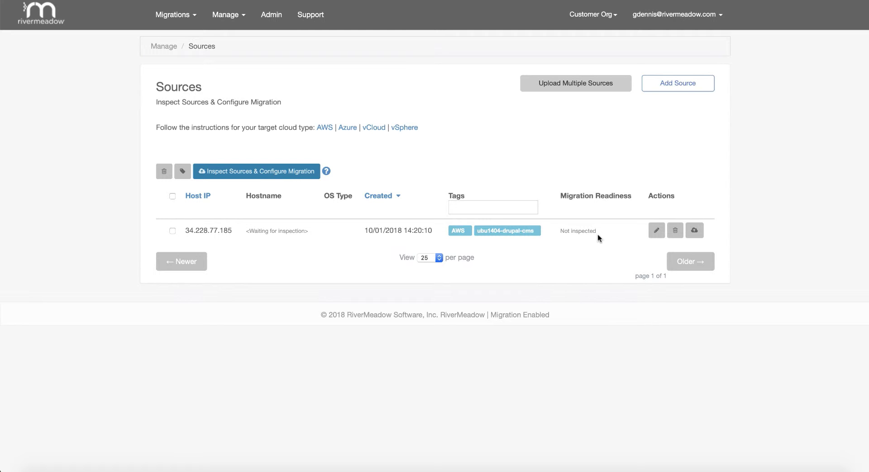
Step: Open the new source's readiness check with Cloud Appliance AWS (AWS) as target cloud
{"action": "left_click", "coordinate": [694, 232]}
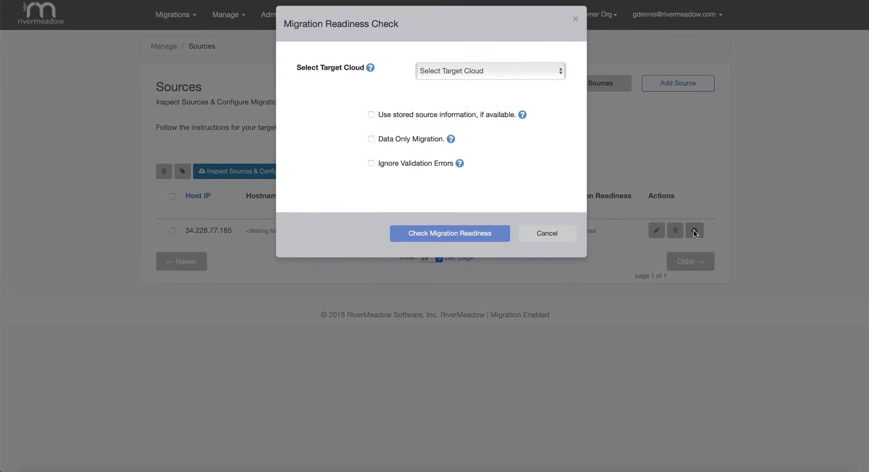
{"action": "left_click", "coordinate": [441, 84]}
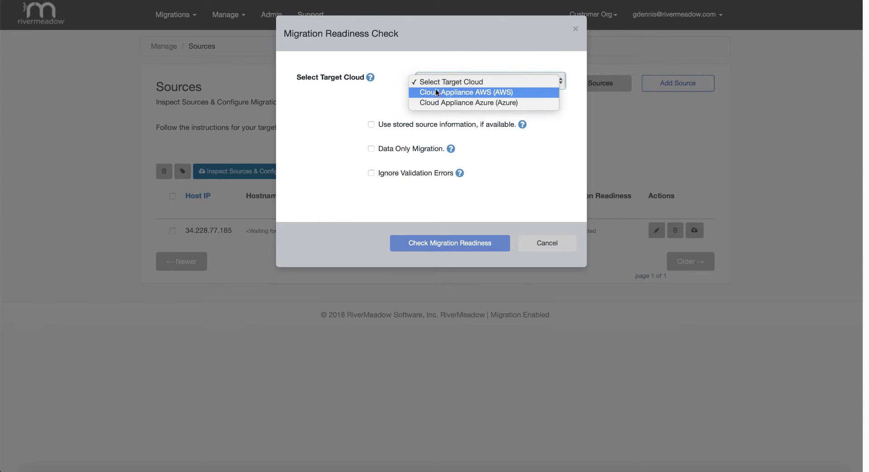
{"action": "left_click", "coordinate": [491, 93]}
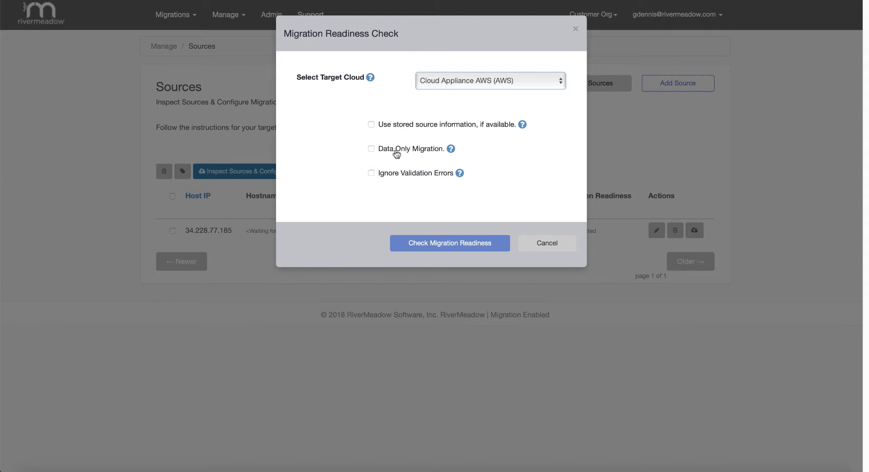
{"action": "mouse_move", "coordinate": [401, 154]}
Step: Run the readiness check and review every preflight result, including the outdated rsync warning
{"action": "left_click", "coordinate": [439, 244]}
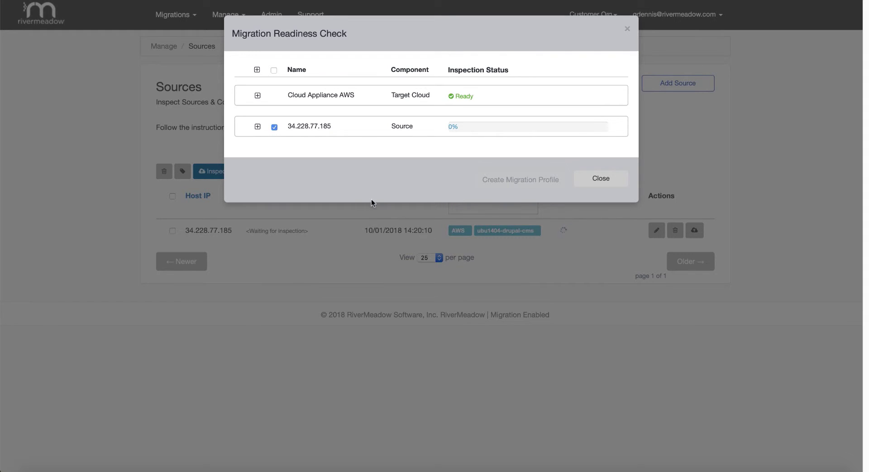
{"action": "left_click", "coordinate": [258, 96]}
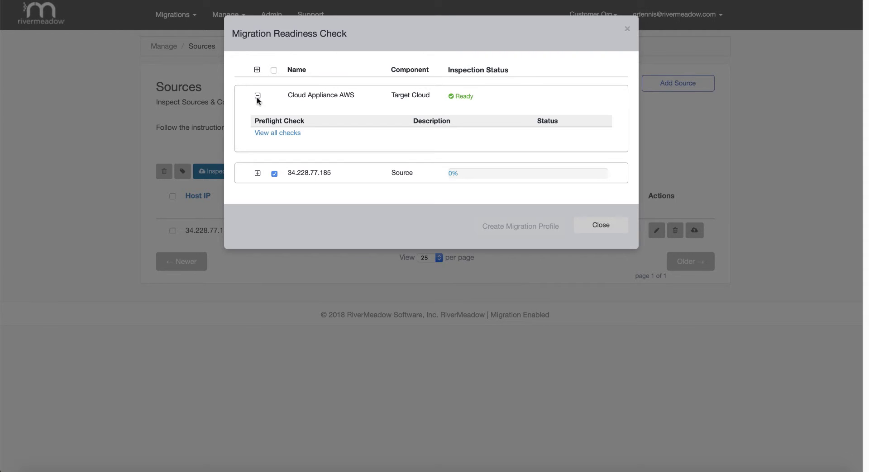
{"action": "left_click", "coordinate": [257, 173]}
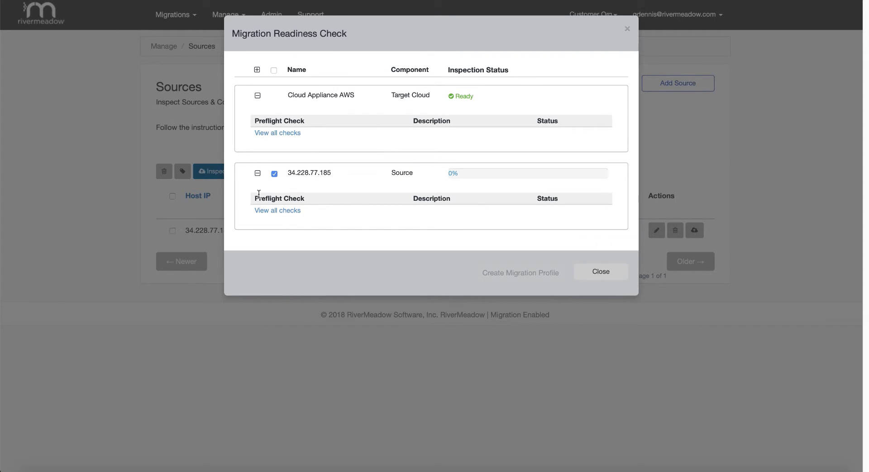
{"action": "left_click", "coordinate": [270, 214]}
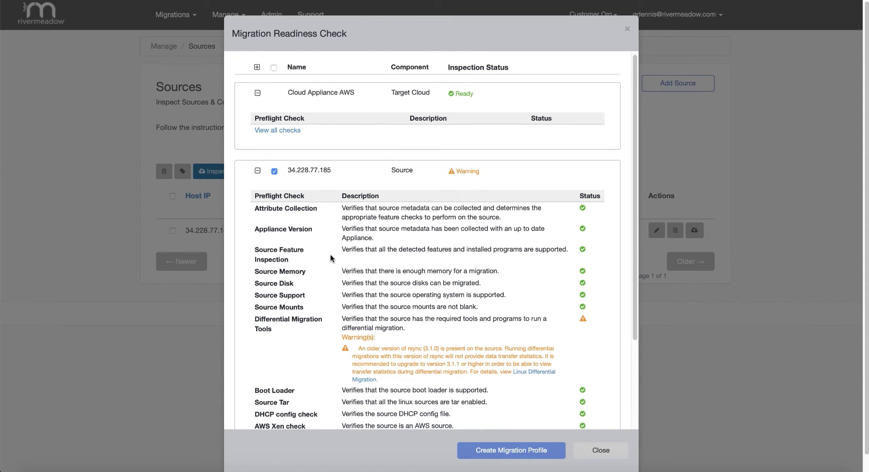
{"action": "scroll", "coordinate": [330, 255], "scroll_direction": "down", "scroll_amount": 3}
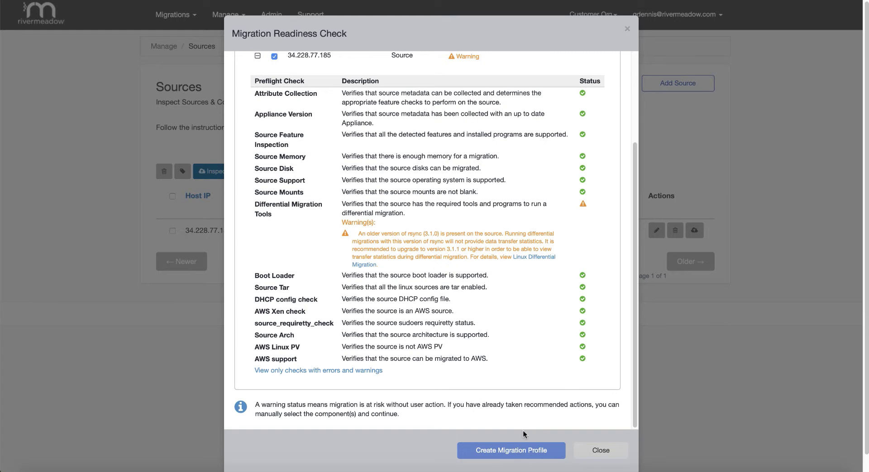
Step: Create a migration profile named ubu1404-drupalcms-migration, leaving the schedule at Now
{"action": "left_click", "coordinate": [509, 453]}
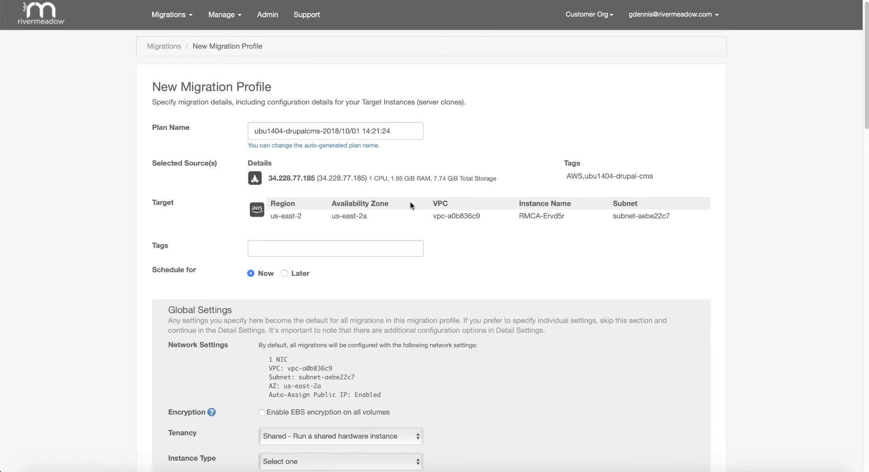
{"action": "left_click_drag", "start_coordinate": [408, 129], "coordinate": [232, 127]}
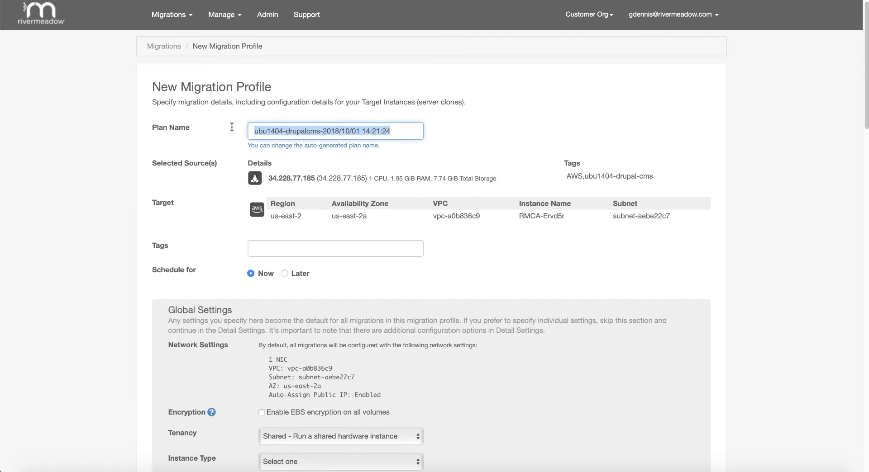
{"action": "left_click_drag", "start_coordinate": [323, 131], "coordinate": [447, 133]}
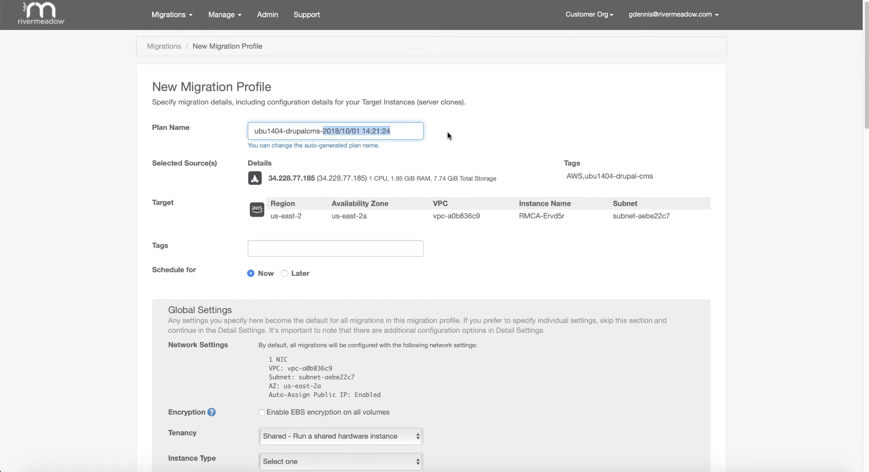
{"action": "type", "text": "migration"}
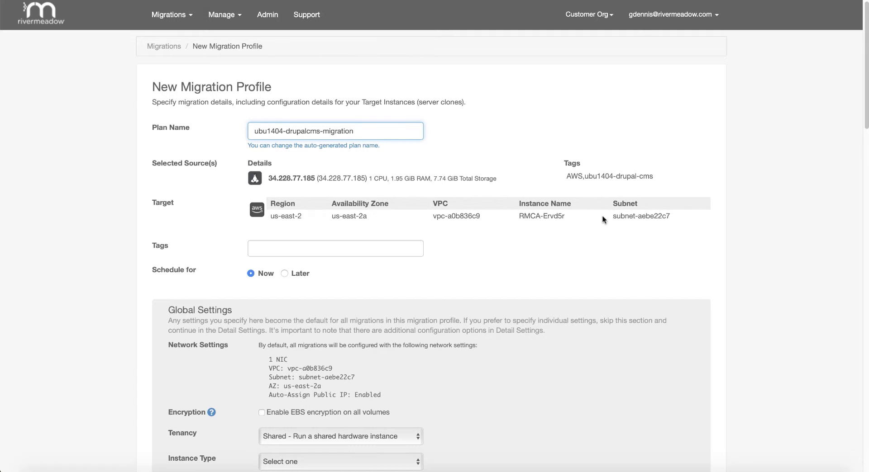
{"action": "left_click", "coordinate": [373, 251]}
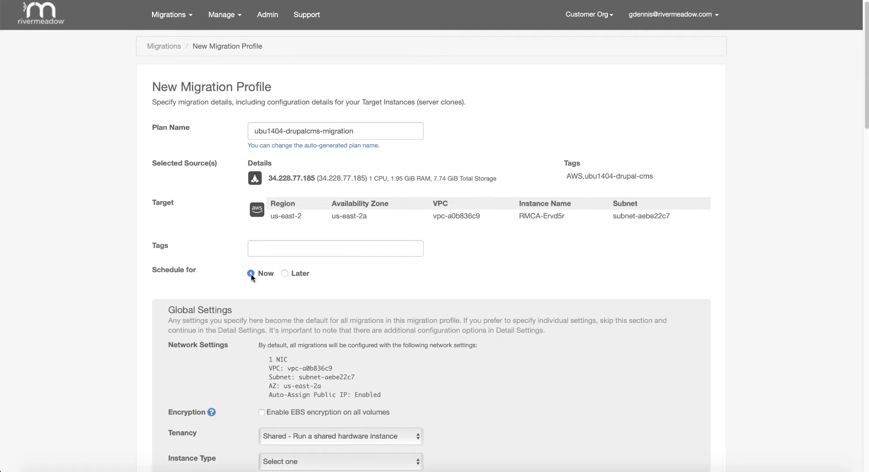
{"action": "left_click", "coordinate": [284, 273]}
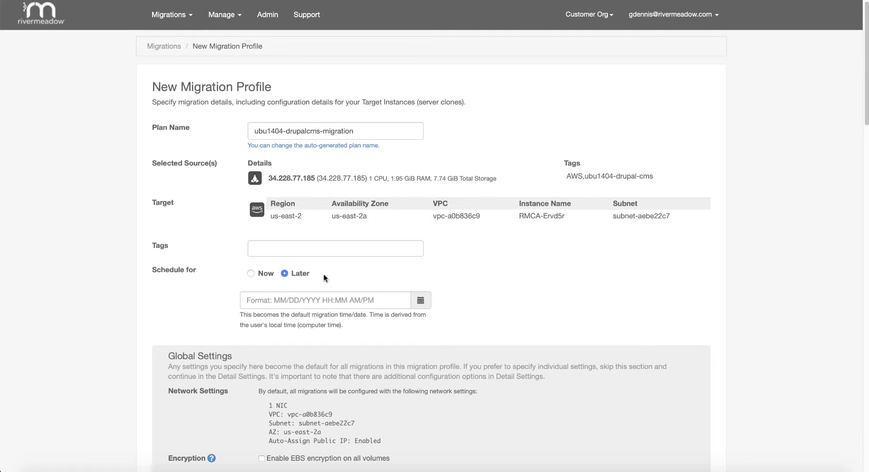
{"action": "left_click", "coordinate": [250, 273]}
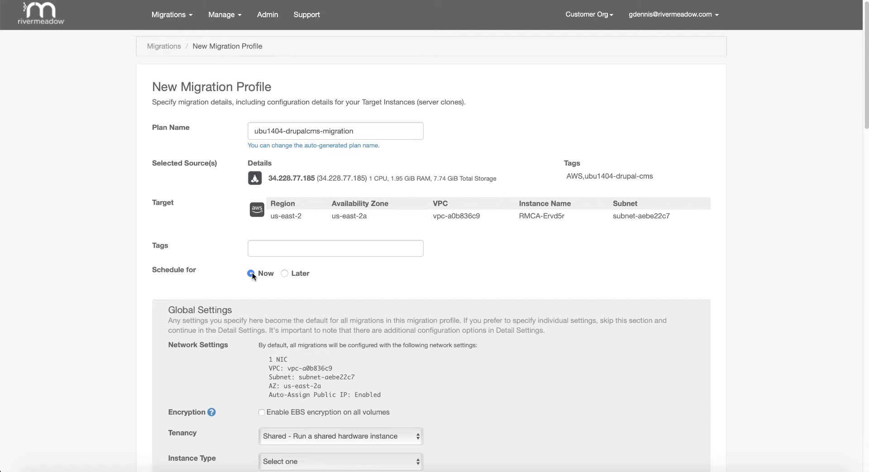
{"action": "scroll", "coordinate": [251, 275], "scroll_direction": "down", "scroll_amount": 5}
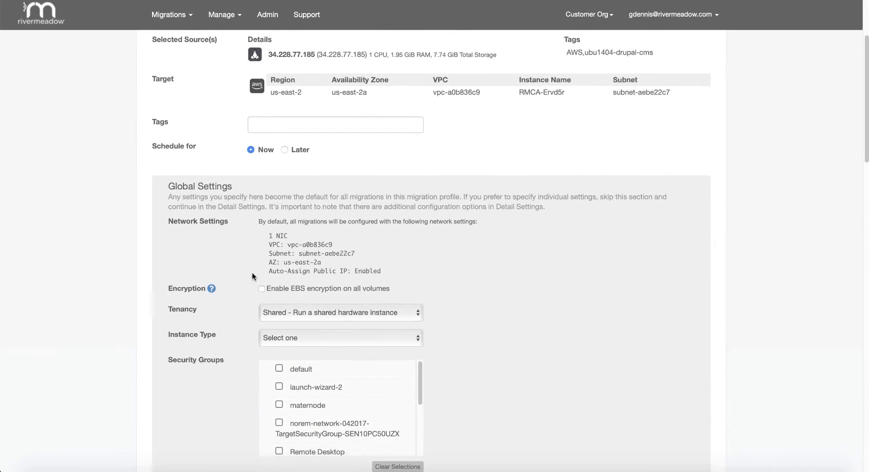
Step: Add an AWS instance tag with key 'name' and value 'drupal-cms'
{"action": "scroll", "coordinate": [252, 276], "scroll_direction": "down", "scroll_amount": 2}
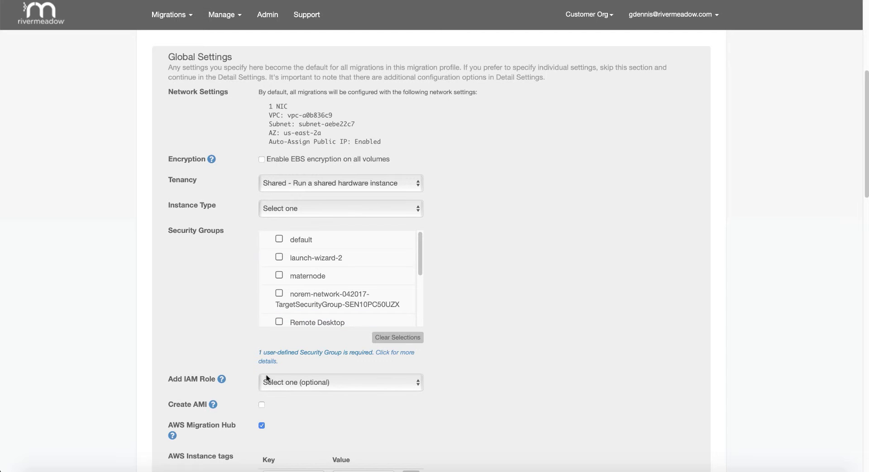
{"action": "scroll", "coordinate": [318, 380], "scroll_direction": "down", "scroll_amount": 5}
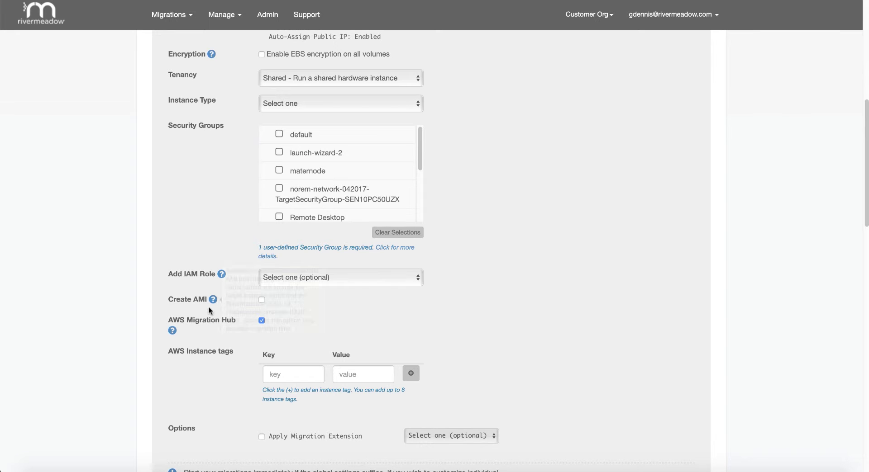
{"action": "mouse_move", "coordinate": [213, 299]}
{"action": "scroll", "coordinate": [365, 319], "scroll_direction": "down", "scroll_amount": 3}
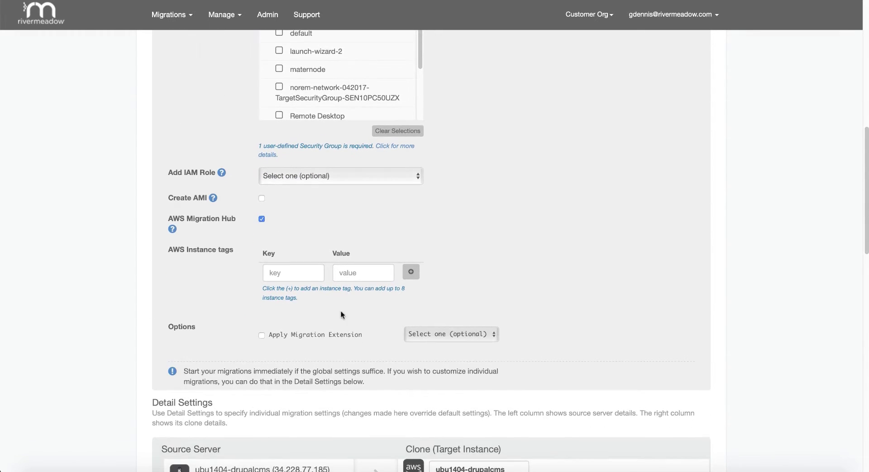
{"action": "left_click", "coordinate": [282, 272]}
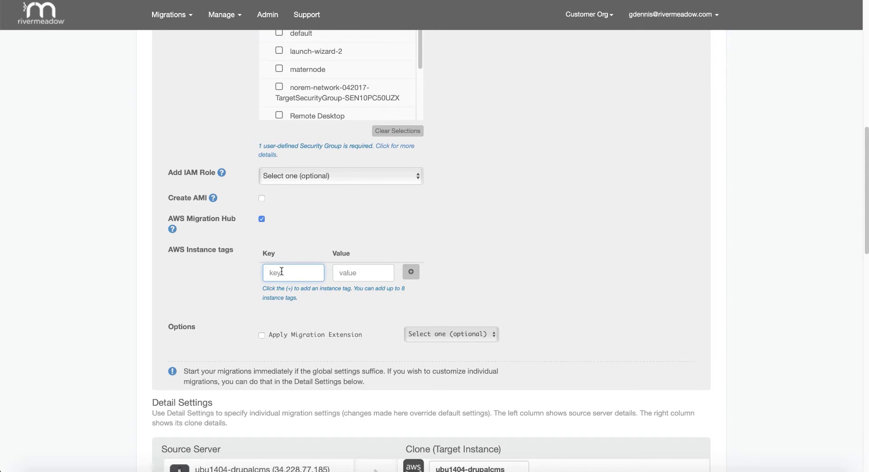
{"action": "type", "text": "name"}
{"action": "key", "text": "Tab"}
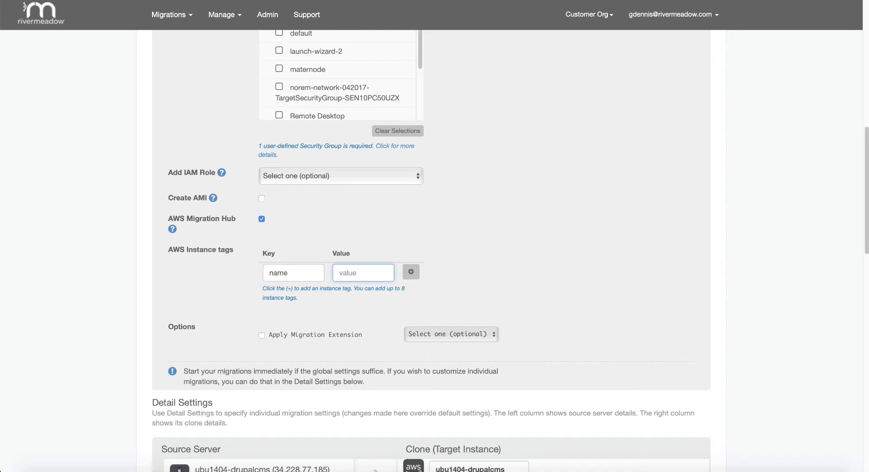
{"action": "type", "text": "drupal-cms"}
{"action": "scroll", "coordinate": [386, 267], "scroll_direction": "down", "scroll_amount": 1}
{"action": "left_click", "coordinate": [409, 272]}
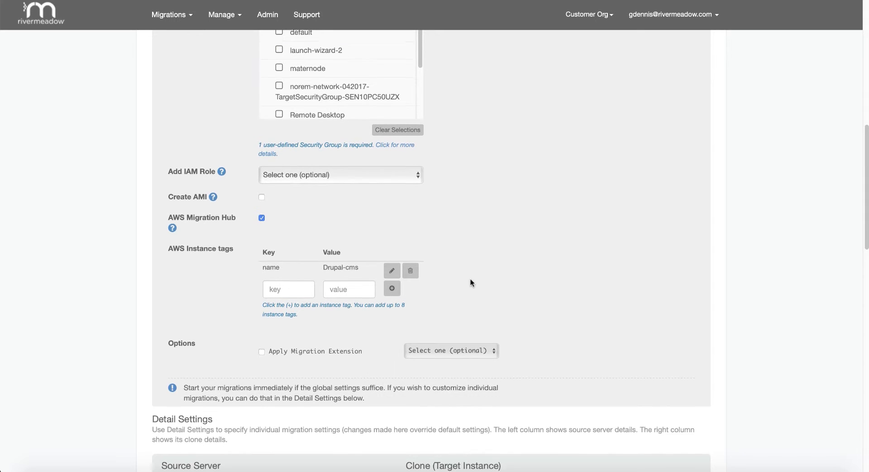
{"action": "scroll", "coordinate": [470, 279], "scroll_direction": "down", "scroll_amount": 3}
{"action": "scroll", "coordinate": [471, 283], "scroll_direction": "down", "scroll_amount": 5}
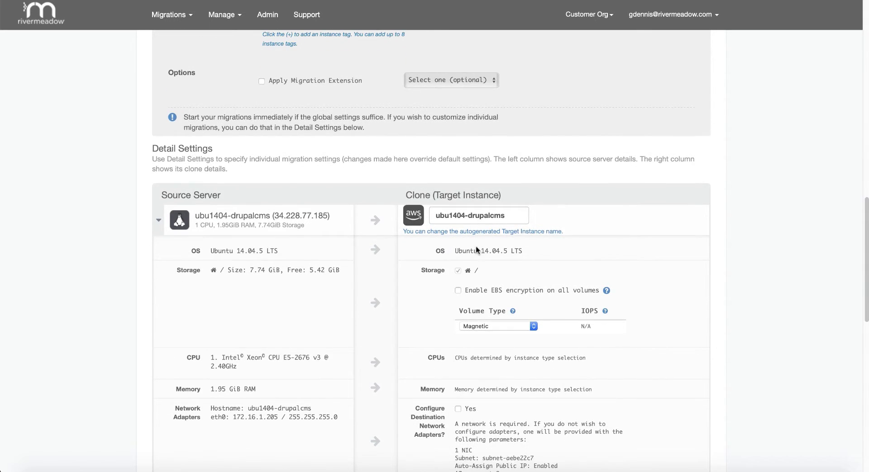
Step: Rename the target to ubu1404-drupalcms-clone and set the volume type to GP2
{"action": "left_click", "coordinate": [516, 217]}
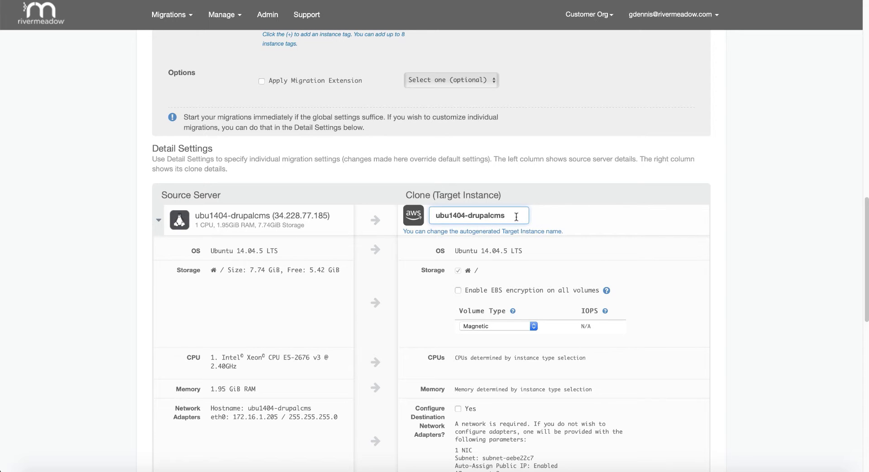
{"action": "type", "text": "-clone"}
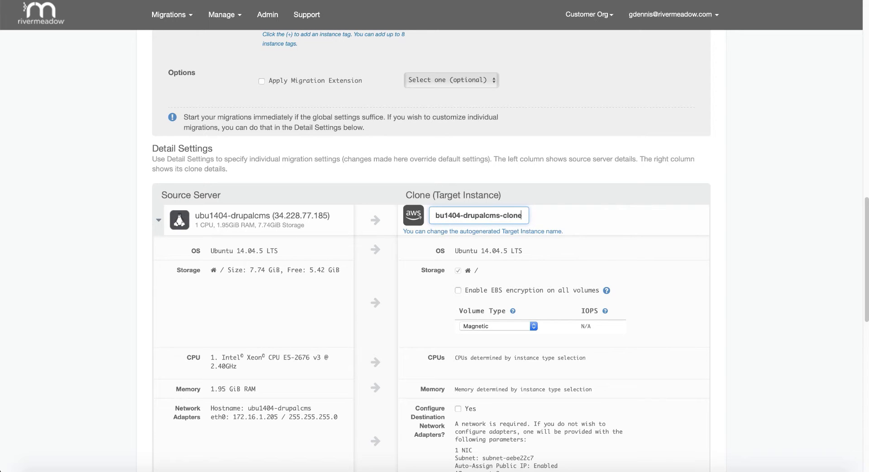
{"action": "scroll", "coordinate": [513, 223], "scroll_direction": "down", "scroll_amount": 3}
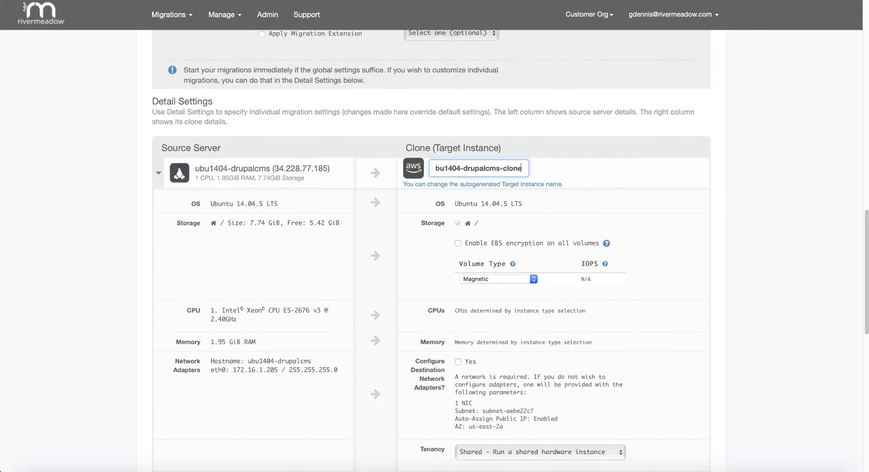
{"action": "left_click", "coordinate": [534, 243]}
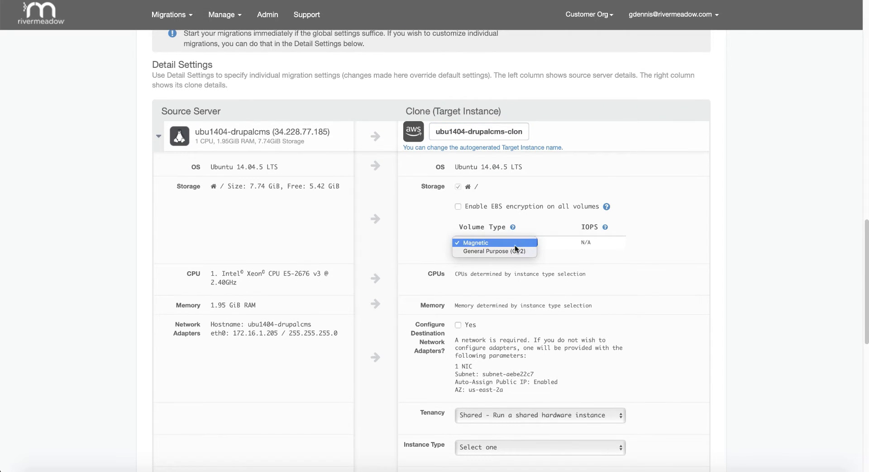
{"action": "left_click", "coordinate": [511, 250]}
{"action": "scroll", "coordinate": [502, 278], "scroll_direction": "down", "scroll_amount": 4}
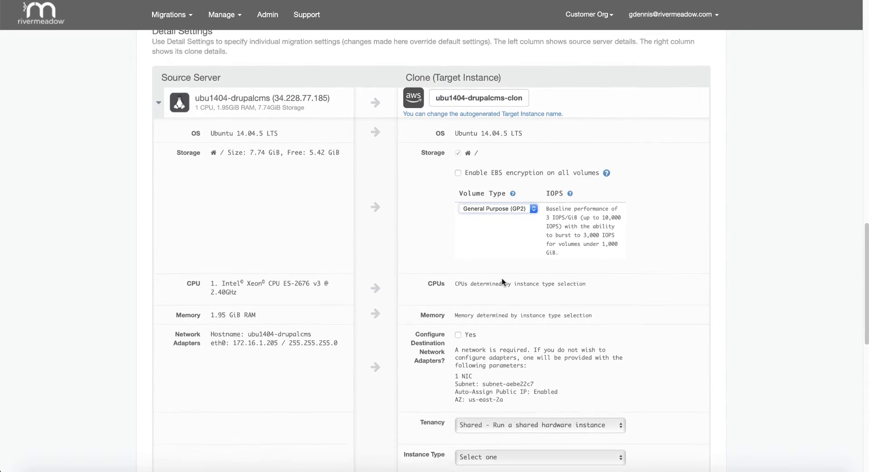
{"action": "scroll", "coordinate": [502, 282], "scroll_direction": "down", "scroll_amount": 1}
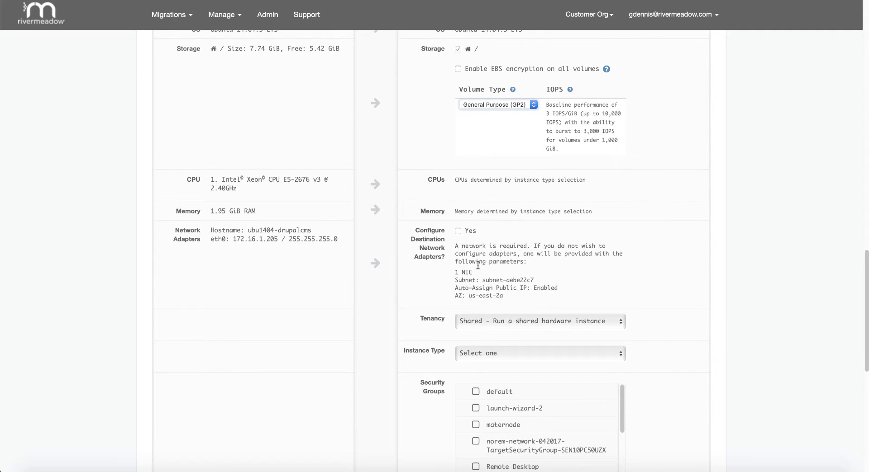
Step: Configure the network adapter on subnet-aebe22c7 with public IP assignment enabled
{"action": "left_click", "coordinate": [458, 231]}
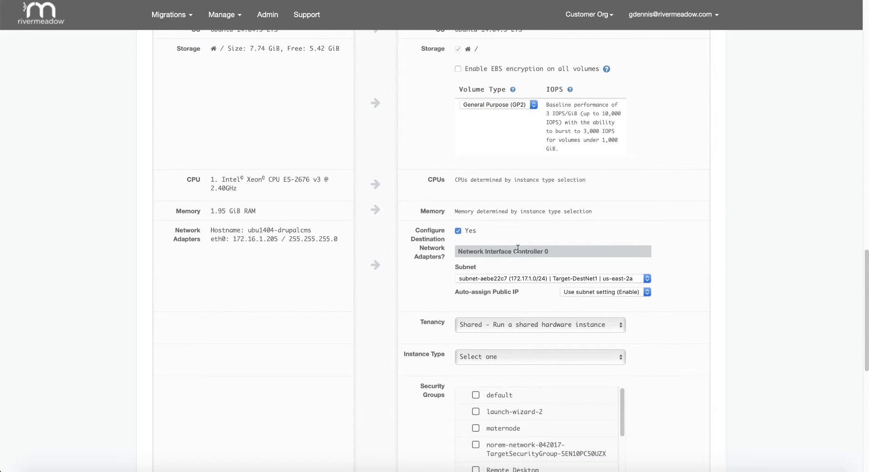
{"action": "left_click", "coordinate": [540, 279]}
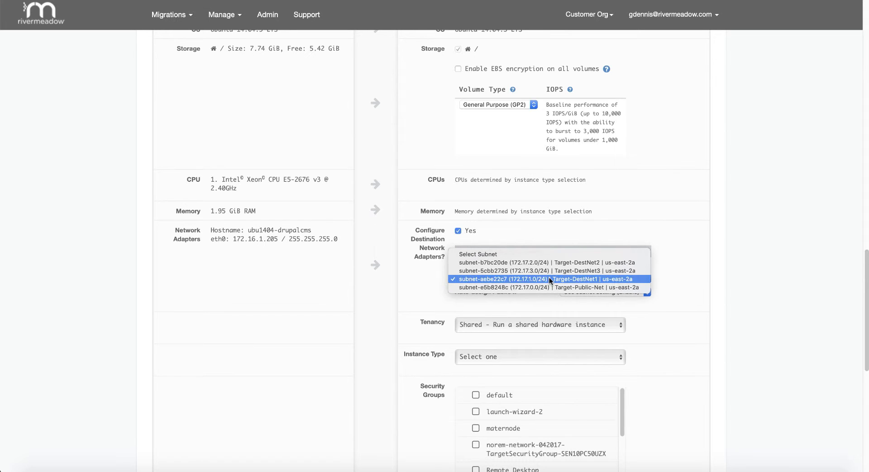
{"action": "left_click", "coordinate": [549, 277]}
{"action": "scroll", "coordinate": [549, 277], "scroll_direction": "down", "scroll_amount": 1}
{"action": "left_click", "coordinate": [594, 287]}
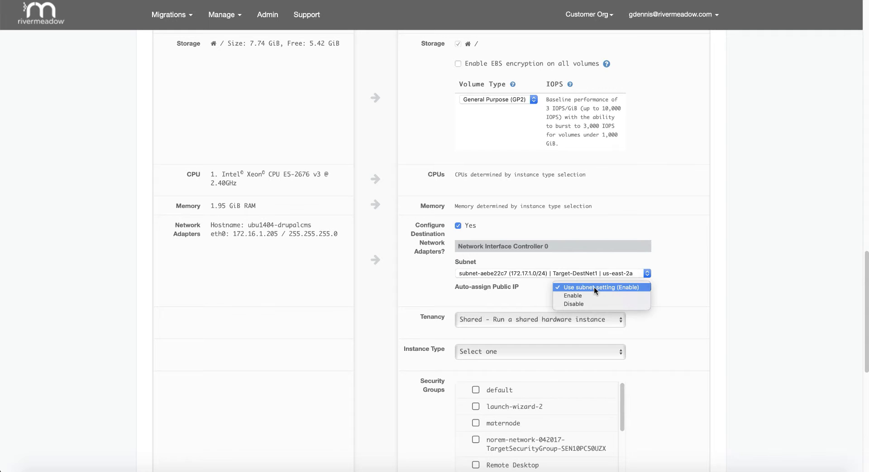
{"action": "left_click", "coordinate": [590, 293]}
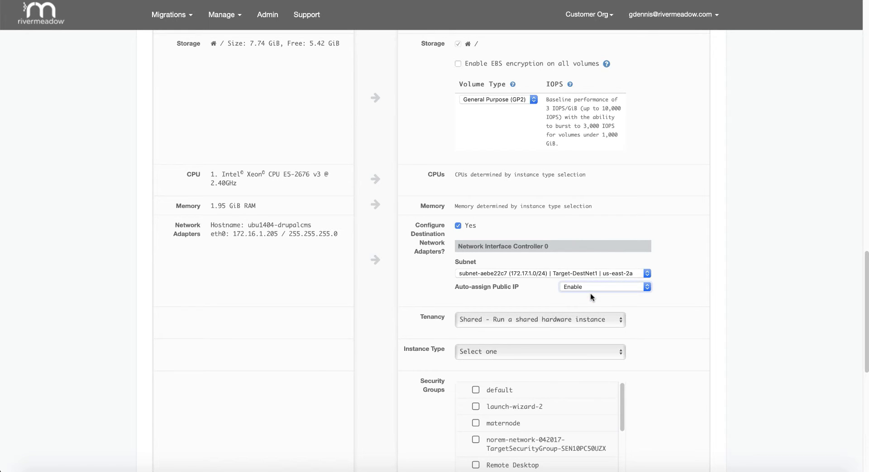
{"action": "scroll", "coordinate": [590, 293], "scroll_direction": "down", "scroll_amount": 3}
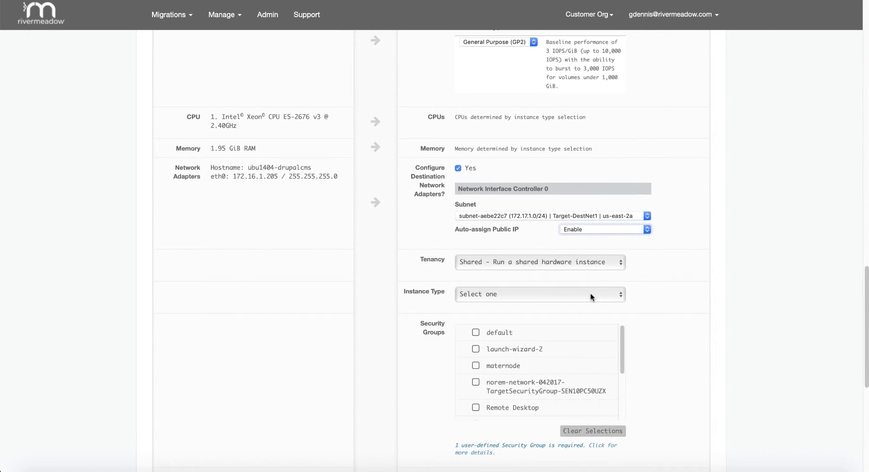
{"action": "scroll", "coordinate": [590, 293], "scroll_direction": "down", "scroll_amount": 1}
Step: Choose instance type t2.small and add the RM-App-Testing security group
{"action": "left_click", "coordinate": [498, 278]}
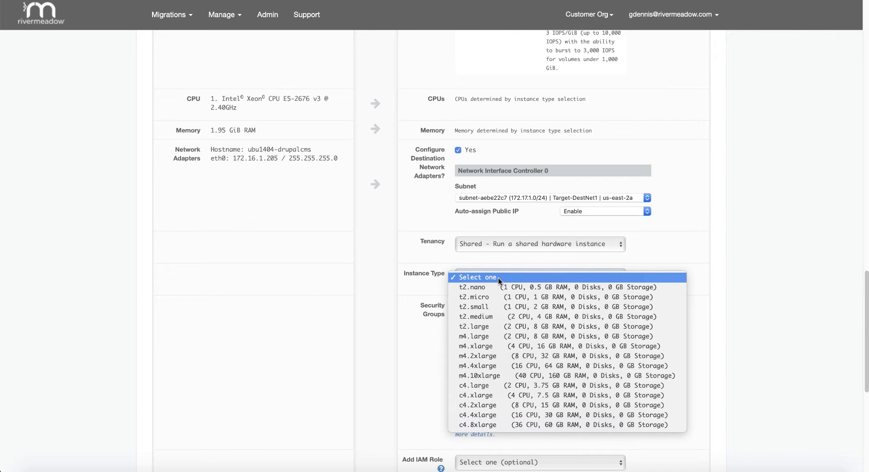
{"action": "left_click", "coordinate": [496, 307]}
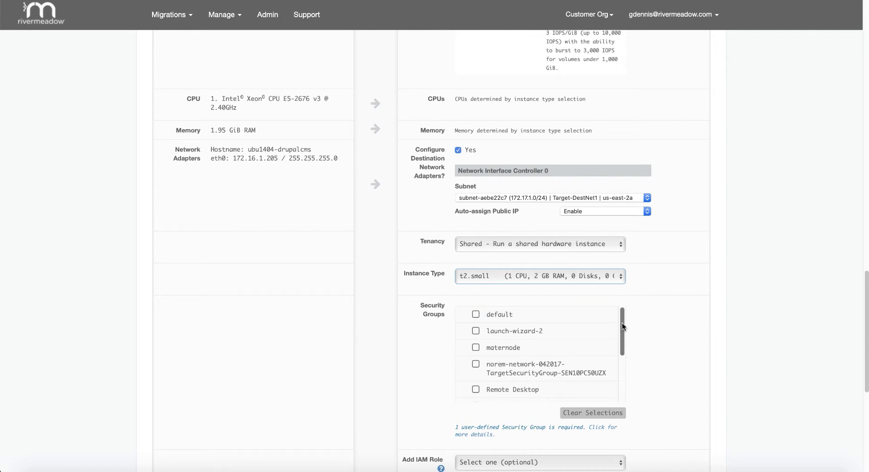
{"action": "left_click_drag", "start_coordinate": [622, 328], "coordinate": [617, 364]}
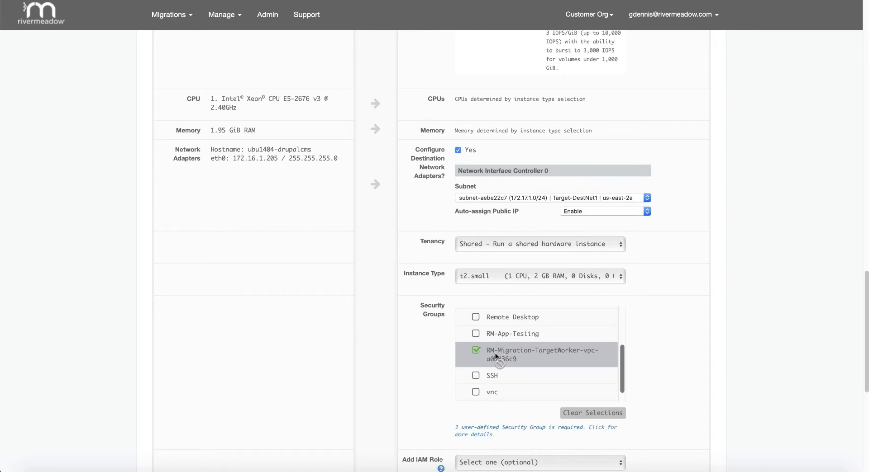
{"action": "left_click", "coordinate": [477, 336]}
{"action": "scroll", "coordinate": [651, 333], "scroll_direction": "down", "scroll_amount": 3}
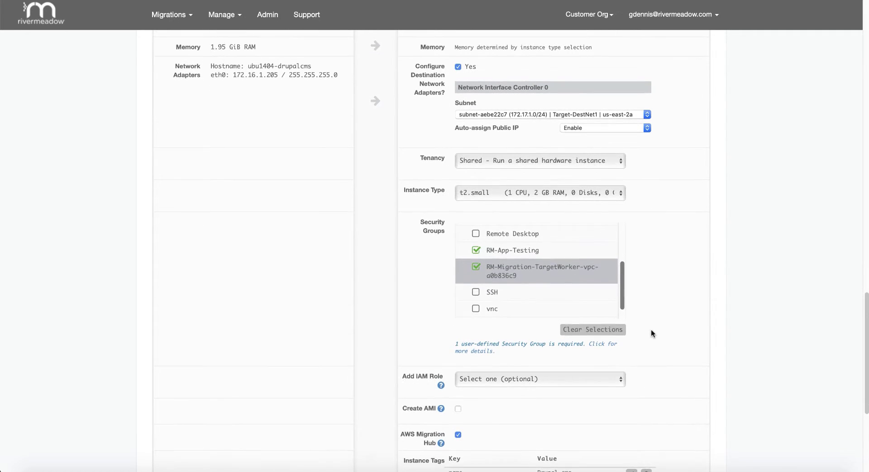
{"action": "scroll", "coordinate": [651, 333], "scroll_direction": "down", "scroll_amount": 3}
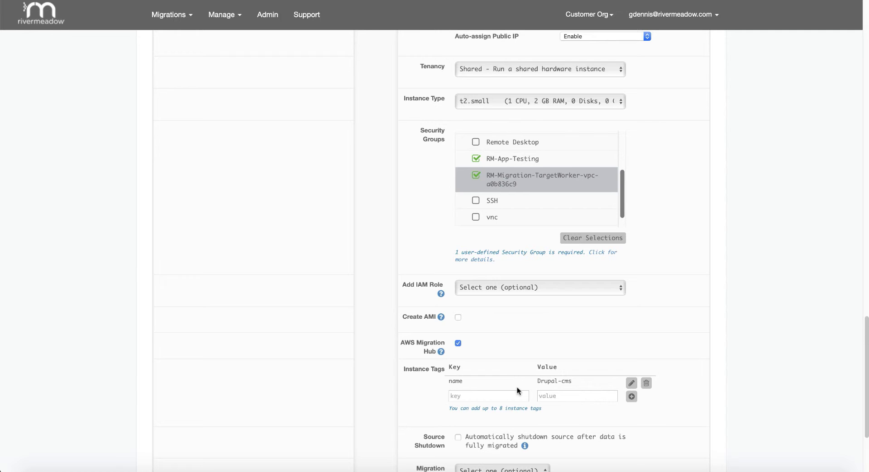
{"action": "scroll", "coordinate": [578, 346], "scroll_direction": "down", "scroll_amount": 5}
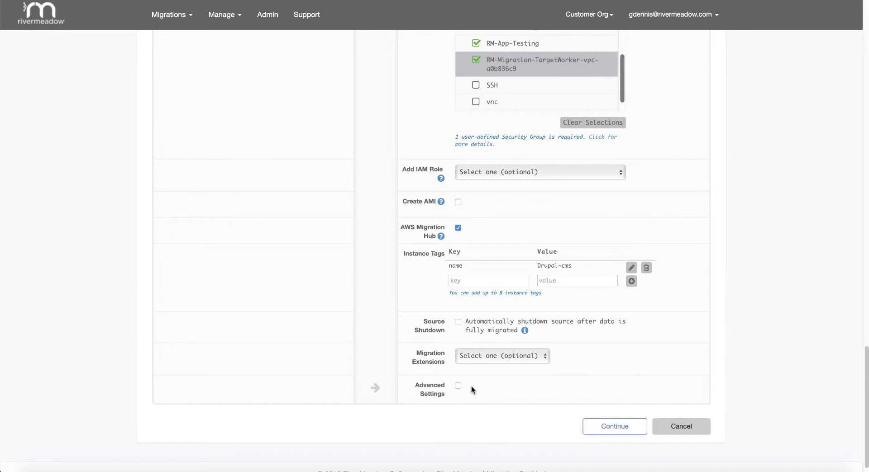
Step: Launch the migration, continuing past the preflight warnings
{"action": "left_click", "coordinate": [620, 428]}
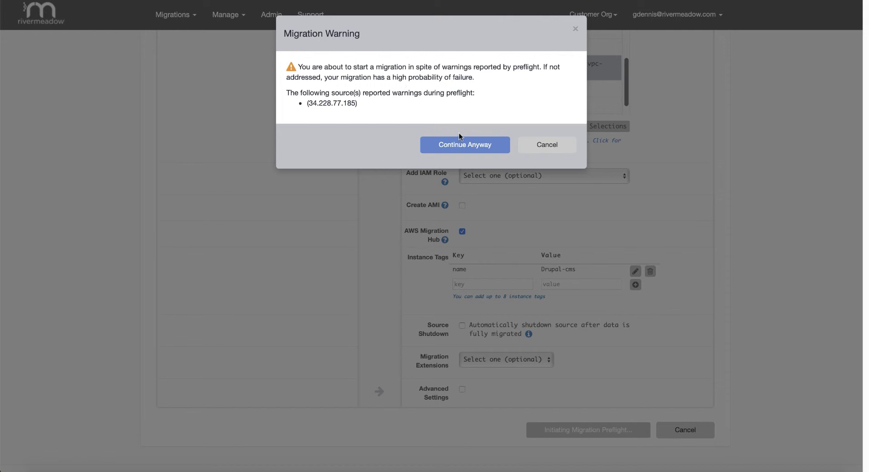
{"action": "left_click", "coordinate": [465, 145]}
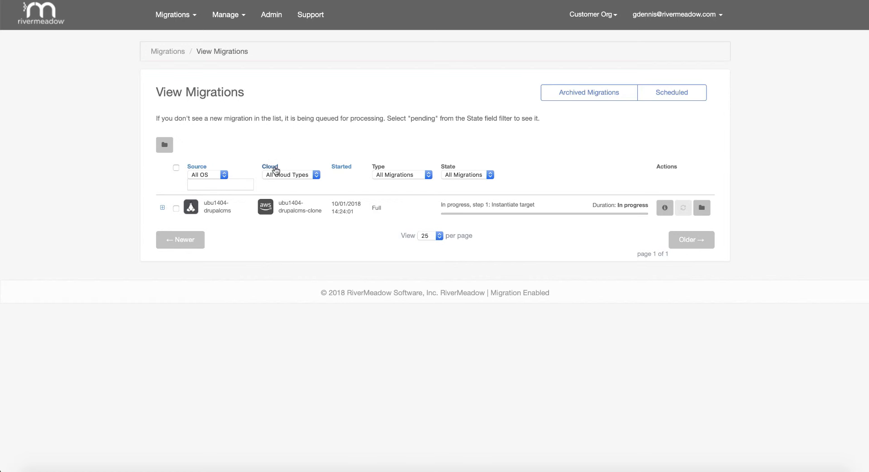
{"action": "left_click", "coordinate": [163, 209]}
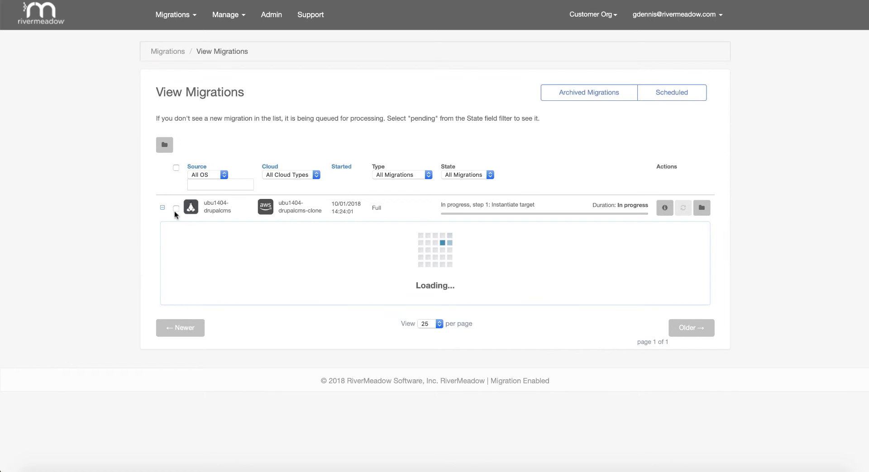
{"action": "scroll", "coordinate": [218, 242], "scroll_direction": "down", "scroll_amount": 4}
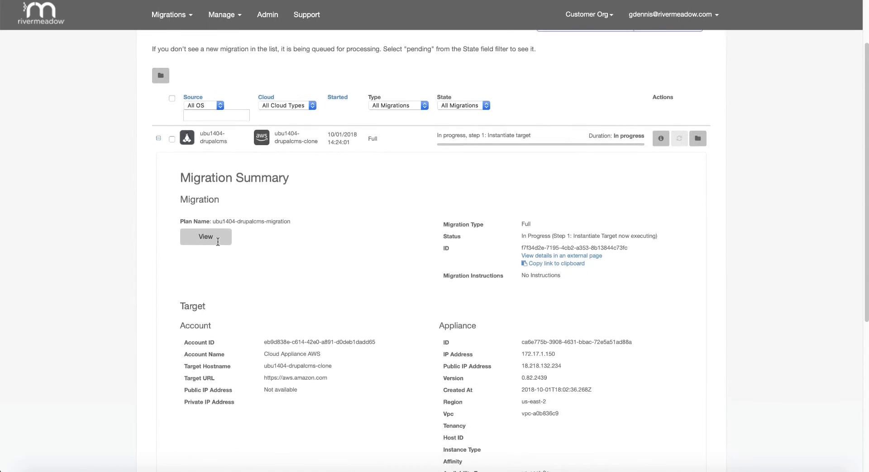
{"action": "scroll", "coordinate": [217, 245], "scroll_direction": "down", "scroll_amount": 1}
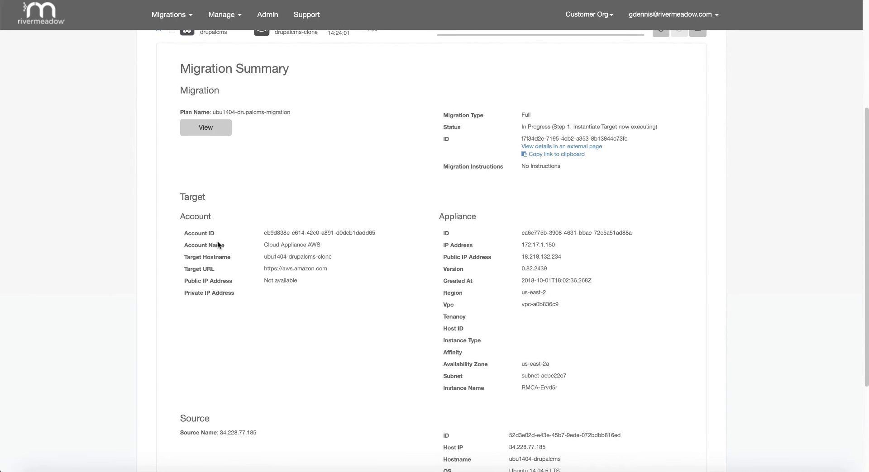
{"action": "scroll", "coordinate": [217, 242], "scroll_direction": "down", "scroll_amount": 2}
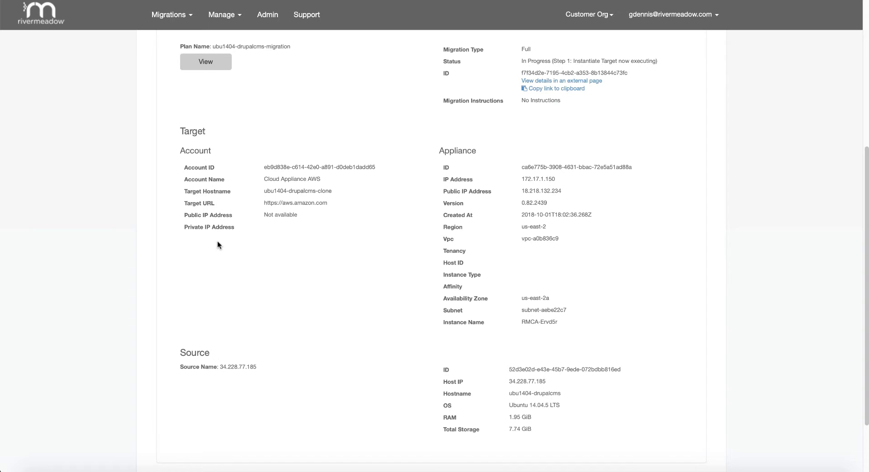
{"action": "scroll", "coordinate": [217, 241], "scroll_direction": "up", "scroll_amount": 3}
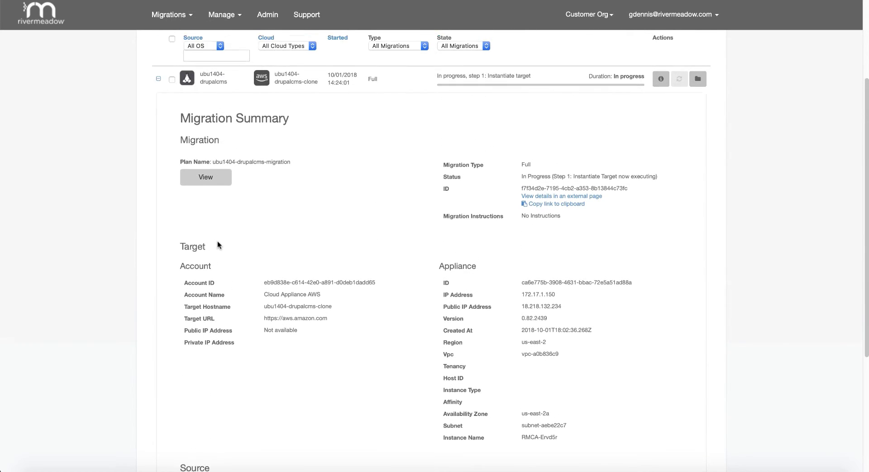
{"action": "scroll", "coordinate": [217, 241], "scroll_direction": "up", "scroll_amount": 2}
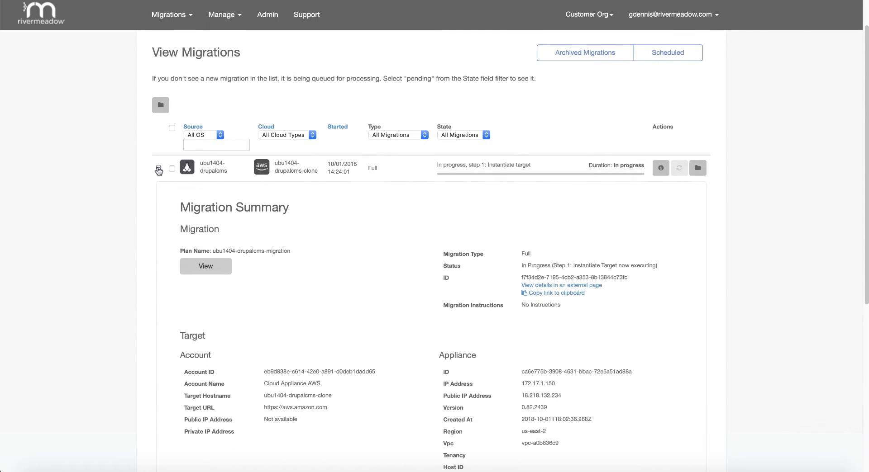
{"action": "left_click", "coordinate": [158, 170]}
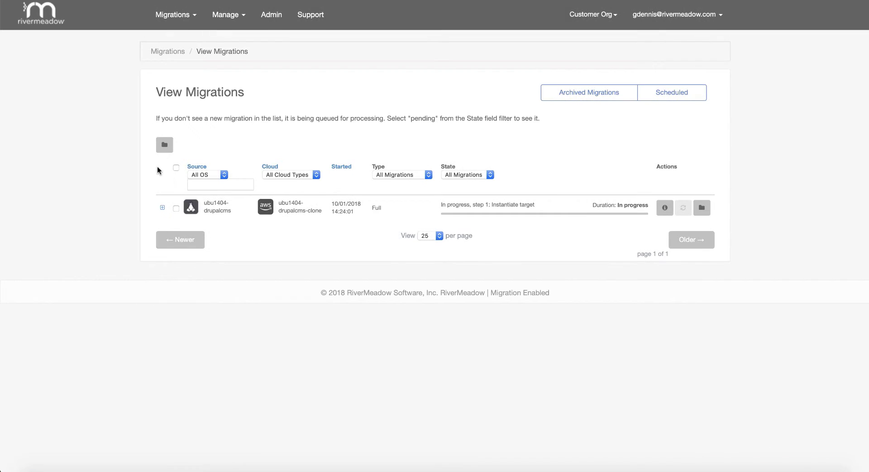
Step: Open the migration's details and scroll through its eleven migration steps
{"action": "left_click", "coordinate": [664, 209]}
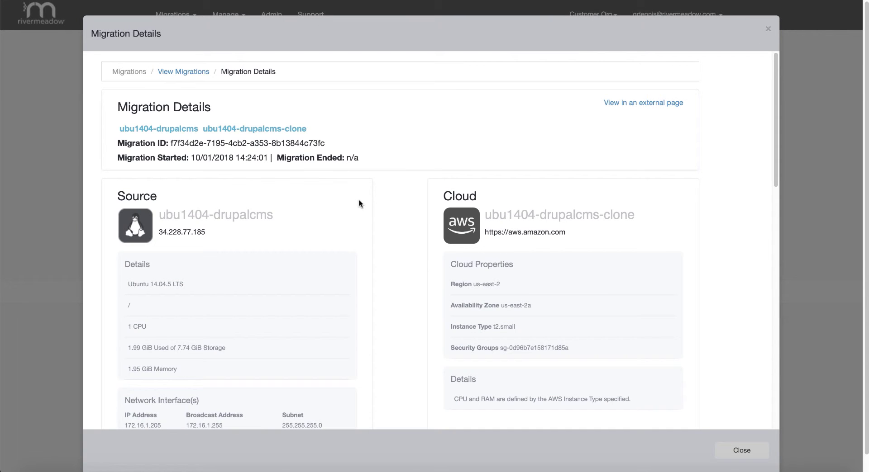
{"action": "scroll", "coordinate": [359, 200], "scroll_direction": "down", "scroll_amount": 6}
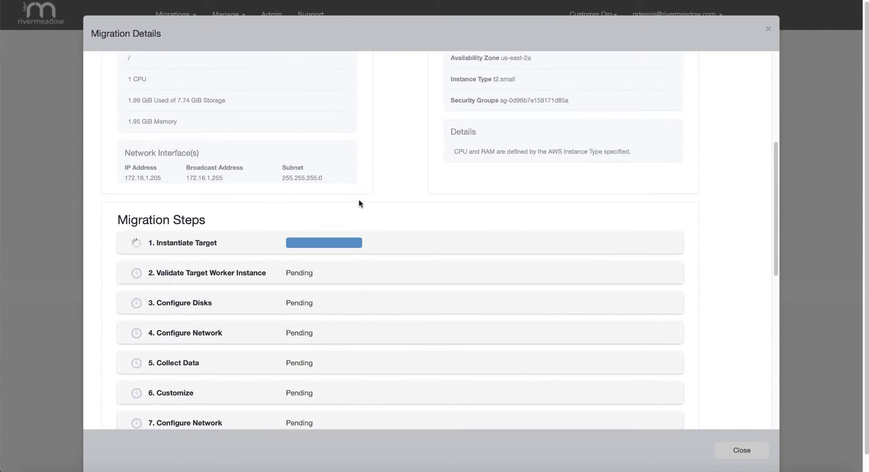
{"action": "scroll", "coordinate": [359, 201], "scroll_direction": "down", "scroll_amount": 3}
{"action": "scroll", "coordinate": [359, 202], "scroll_direction": "down", "scroll_amount": 3}
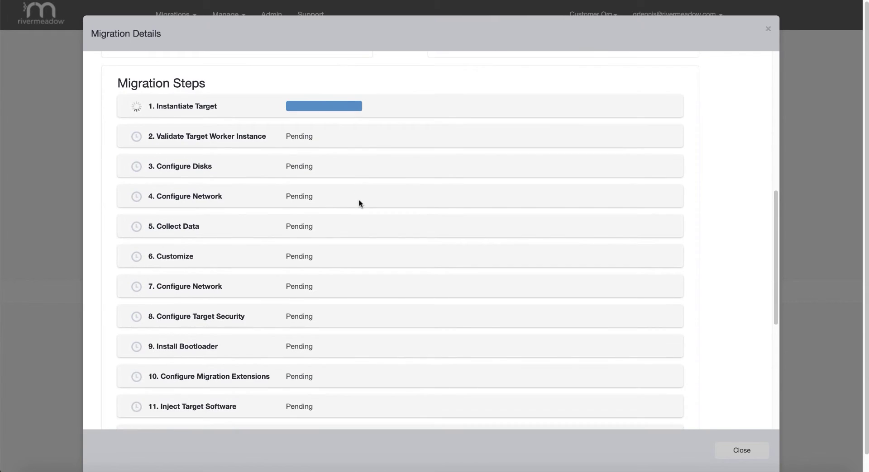
{"action": "scroll", "coordinate": [358, 203], "scroll_direction": "down", "scroll_amount": 1}
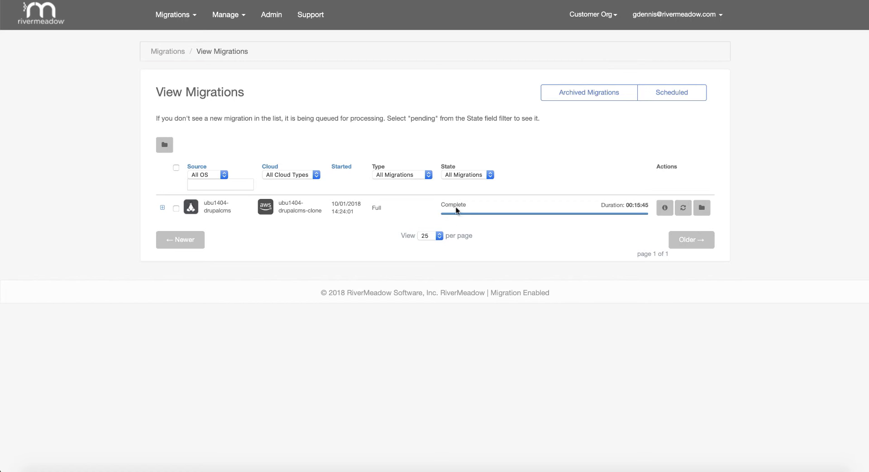
Step: Expand the completed migration's summary and select the clone's public IP 18.222.120.177
{"action": "left_click", "coordinate": [162, 209]}
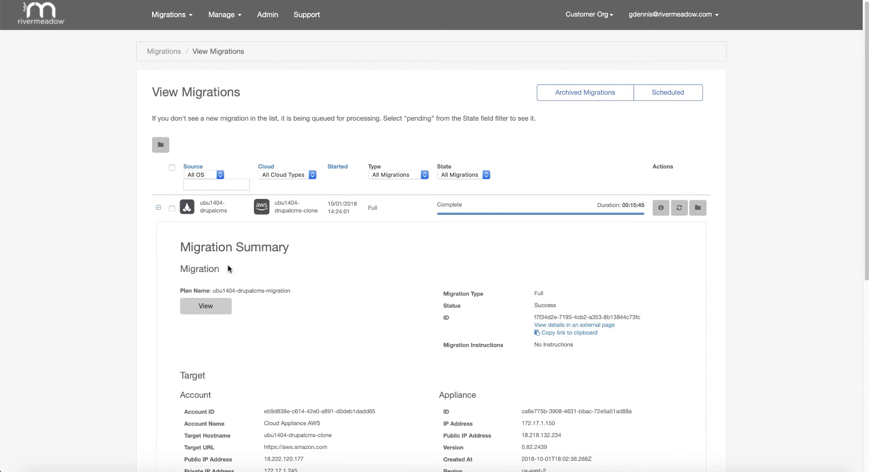
{"action": "scroll", "coordinate": [374, 310], "scroll_direction": "down", "scroll_amount": 4}
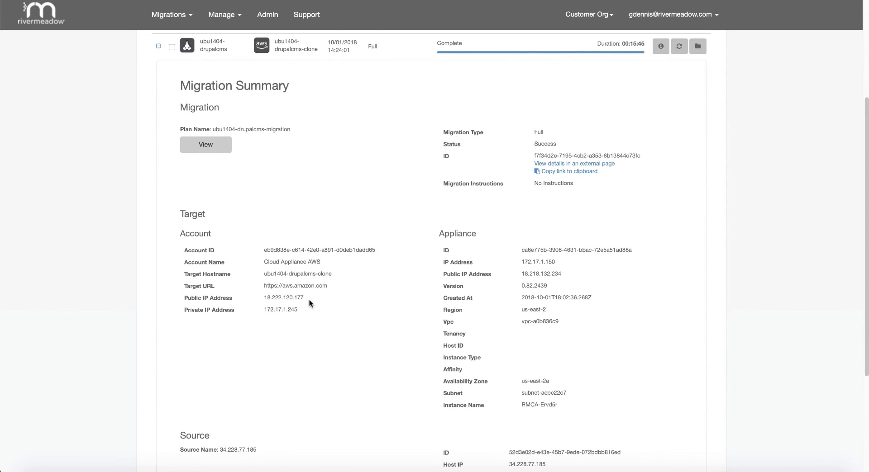
{"action": "left_click_drag", "start_coordinate": [308, 298], "coordinate": [263, 298]}
{"action": "key", "text": "super+c"}
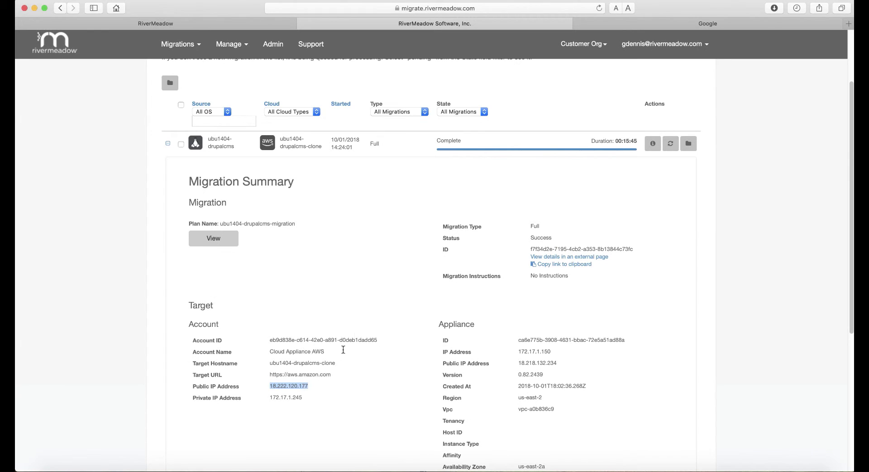
Step: Load the clone's Drupal site at 18.222.120.177, then return to the source site at 34.228.77.185
{"action": "left_click", "coordinate": [609, 25]}
{"action": "left_click", "coordinate": [481, 8]}
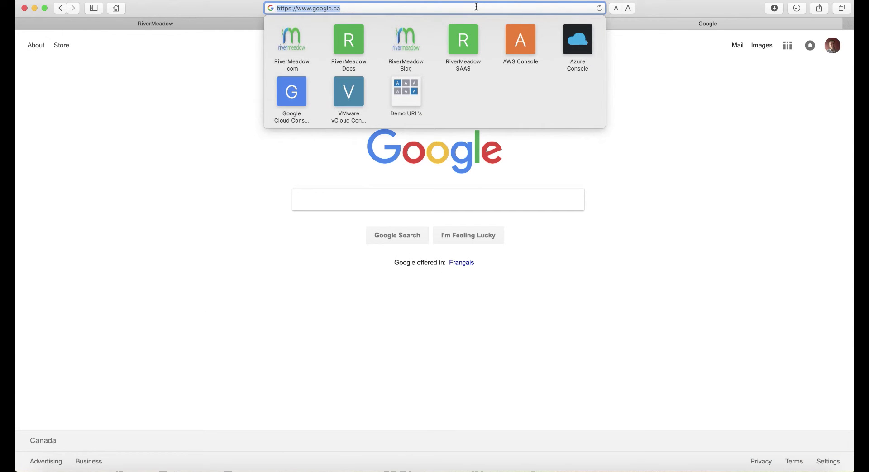
{"action": "key", "text": "super+v"}
{"action": "key", "text": "Return"}
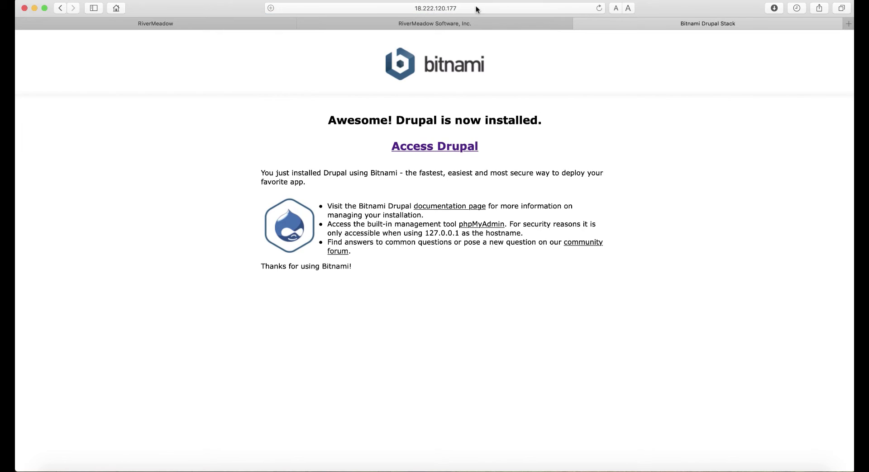
{"action": "left_click", "coordinate": [438, 146]}
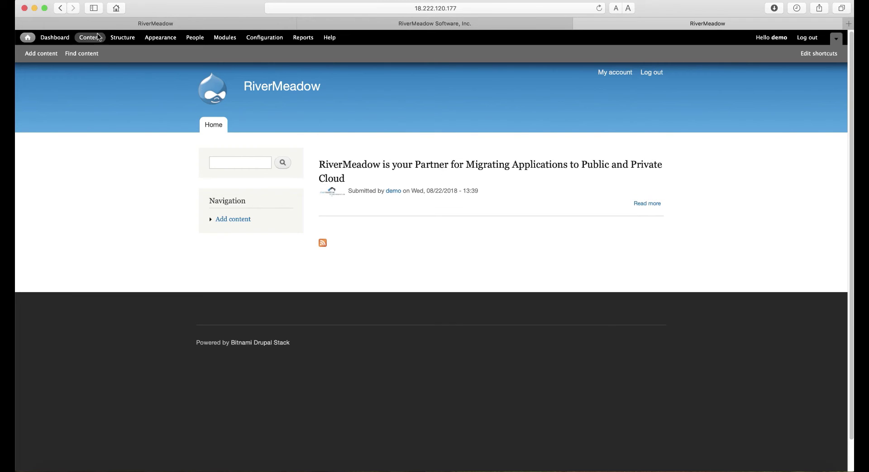
{"action": "left_click", "coordinate": [117, 24]}
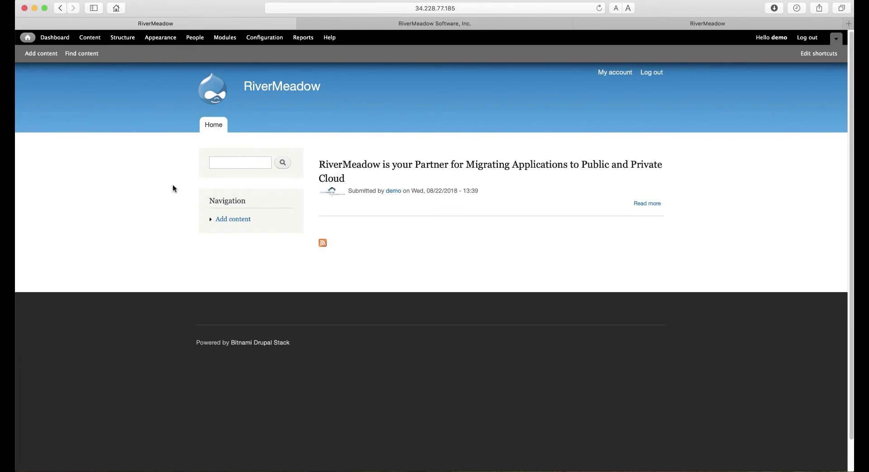
Step: Create a new Article titled 'Full Migration Complete' with body 'Time to run a Differential Migration'
{"action": "left_click", "coordinate": [233, 219]}
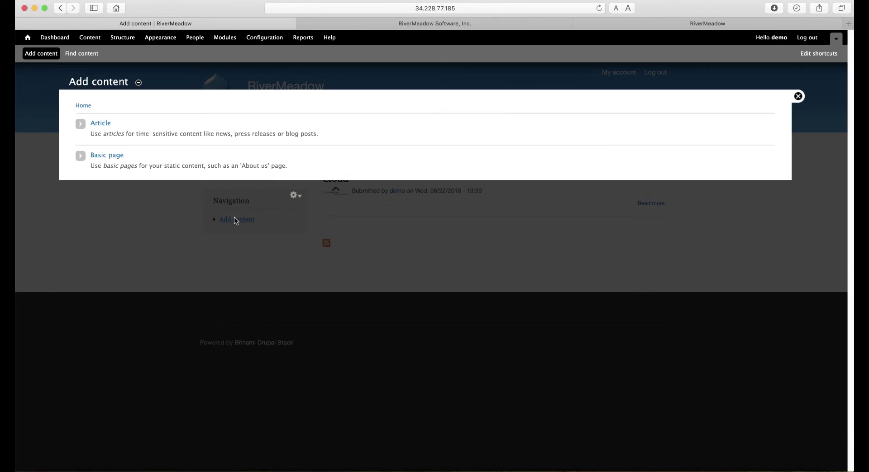
{"action": "left_click", "coordinate": [106, 124]}
{"action": "left_click", "coordinate": [148, 132]}
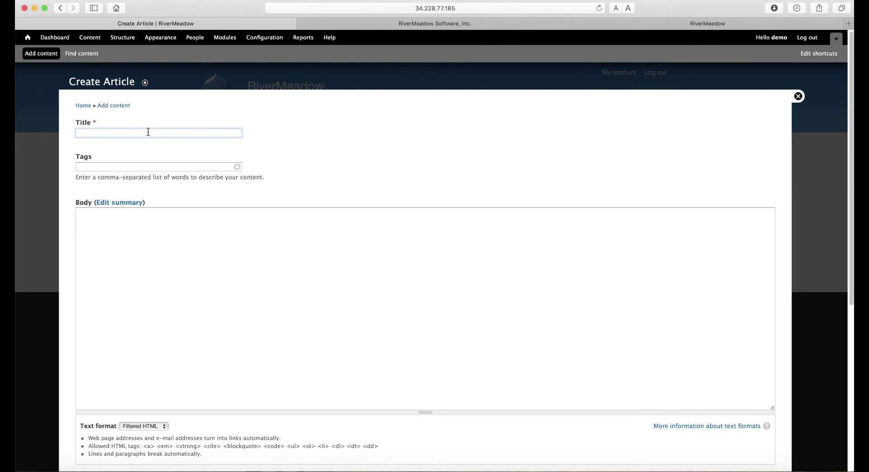
{"action": "type", "text": "Full Migration Complete"}
{"action": "left_click", "coordinate": [167, 236]}
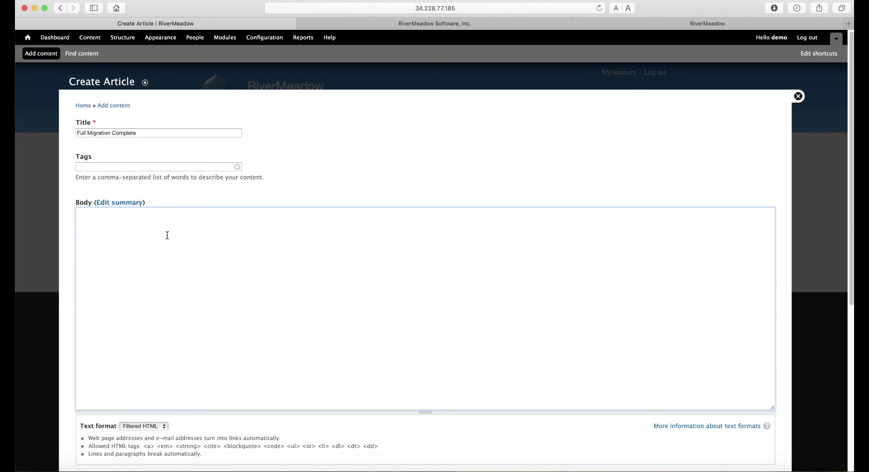
{"action": "type", "text": "Time to run a Differential Migration"}
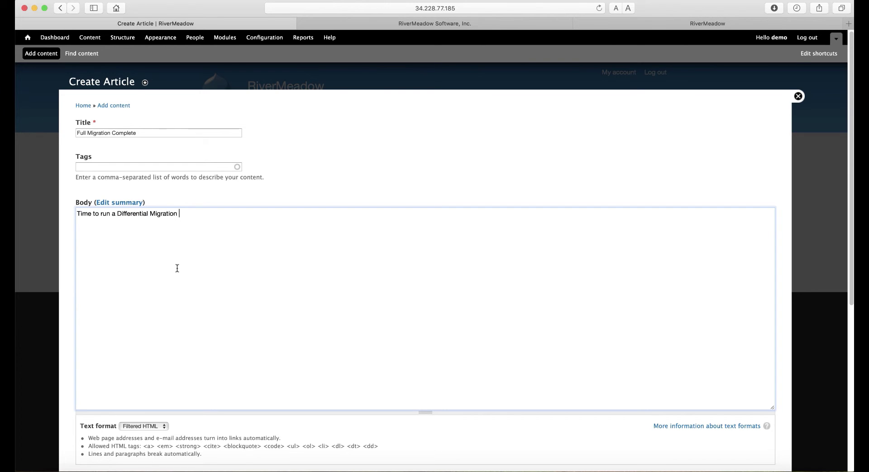
Step: Save the article, return to the Drupal home page, and go back to the RiverMeadow summary
{"action": "scroll", "coordinate": [177, 268], "scroll_direction": "down", "scroll_amount": 6}
{"action": "left_click", "coordinate": [90, 425]}
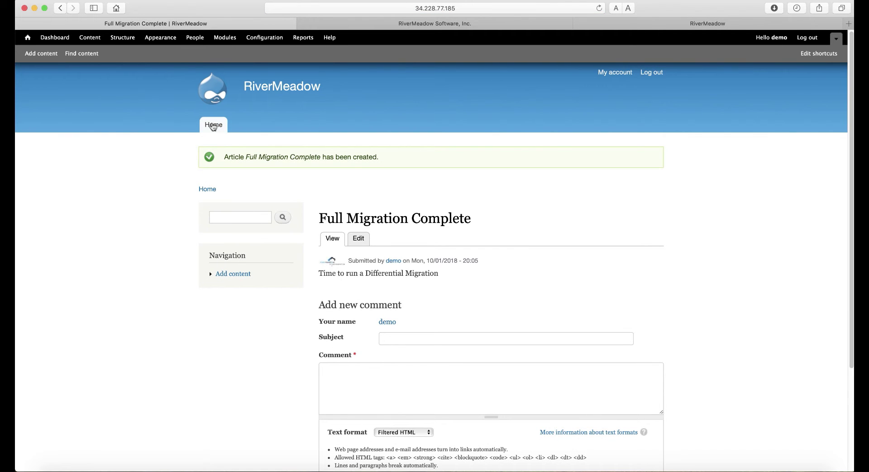
{"action": "left_click", "coordinate": [213, 127]}
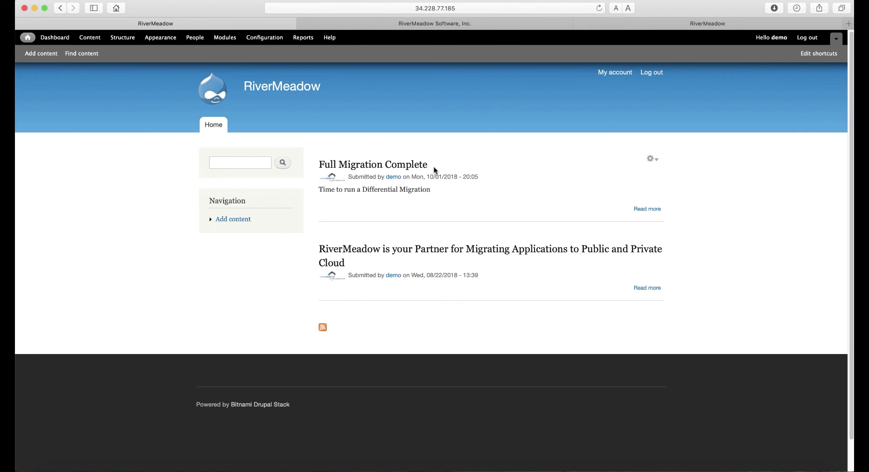
{"action": "left_click", "coordinate": [452, 23]}
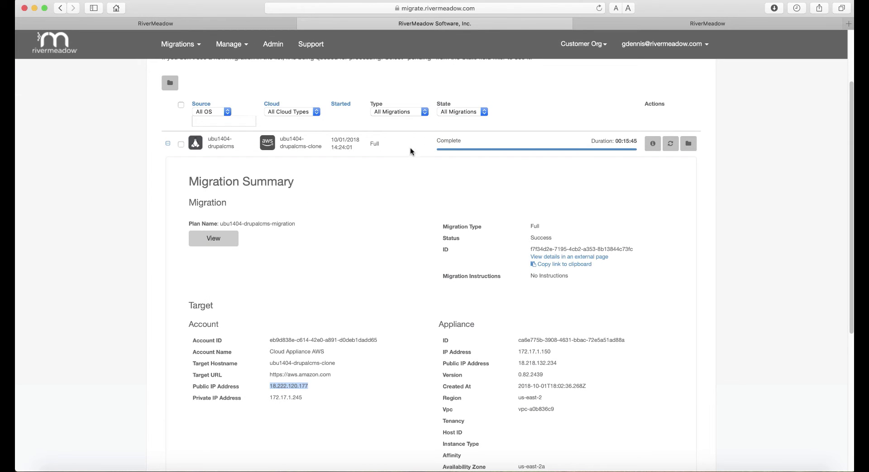
Step: Collapse the summary and launch a differential migration set to run Now, accepting the rsync warning
{"action": "left_click", "coordinate": [168, 144]}
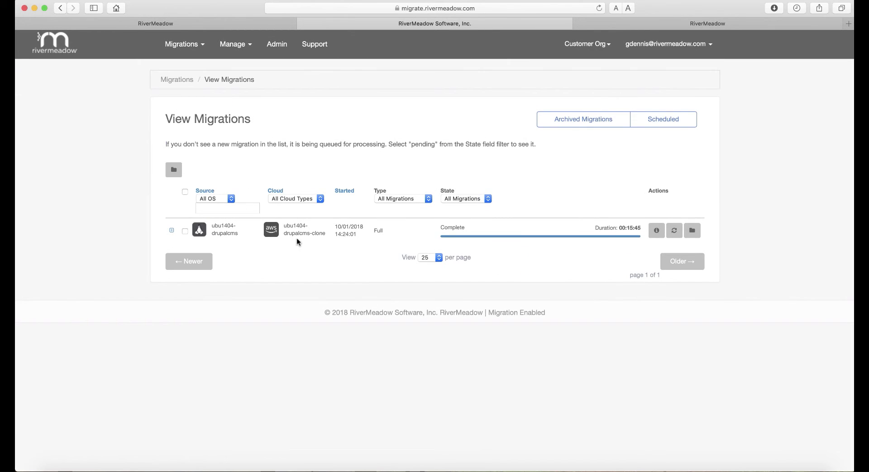
{"action": "left_click", "coordinate": [674, 231]}
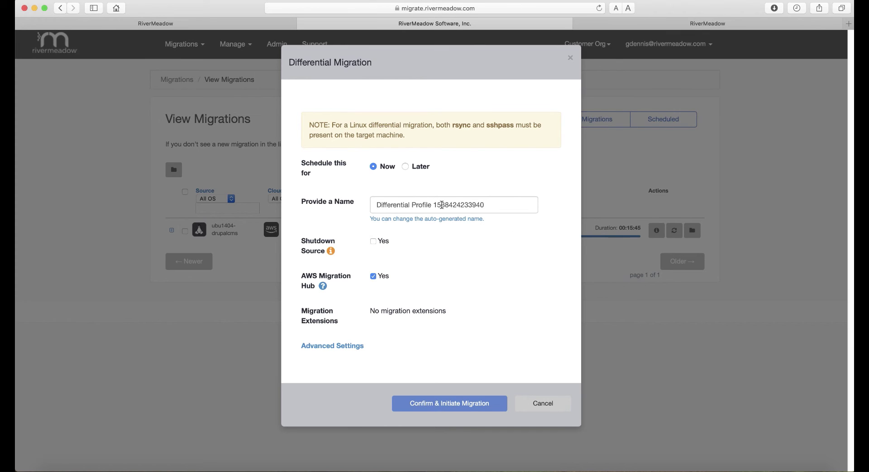
{"action": "left_click", "coordinate": [405, 167]}
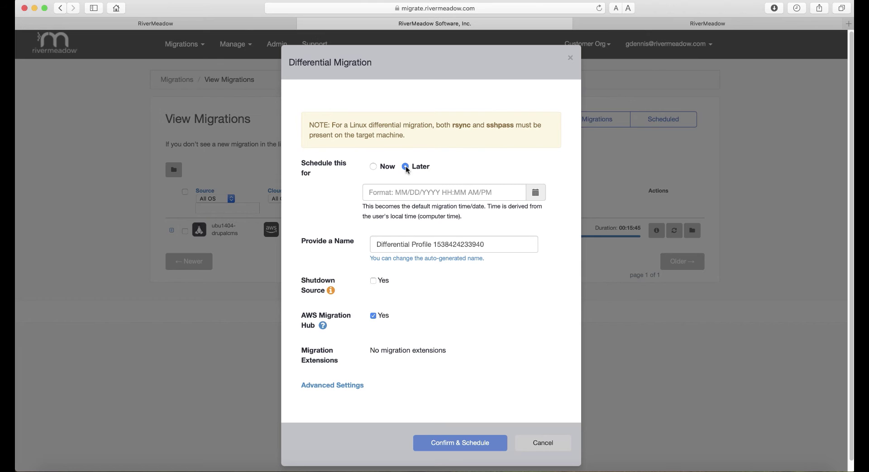
{"action": "left_click", "coordinate": [374, 167]}
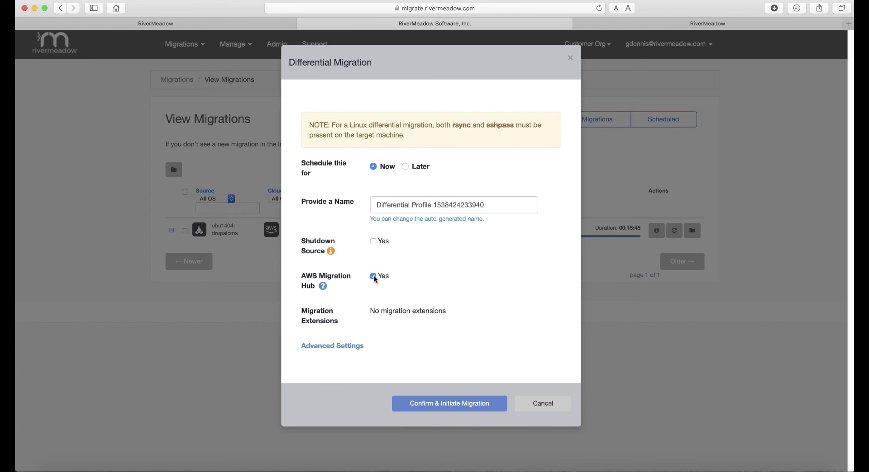
{"action": "left_click", "coordinate": [429, 403]}
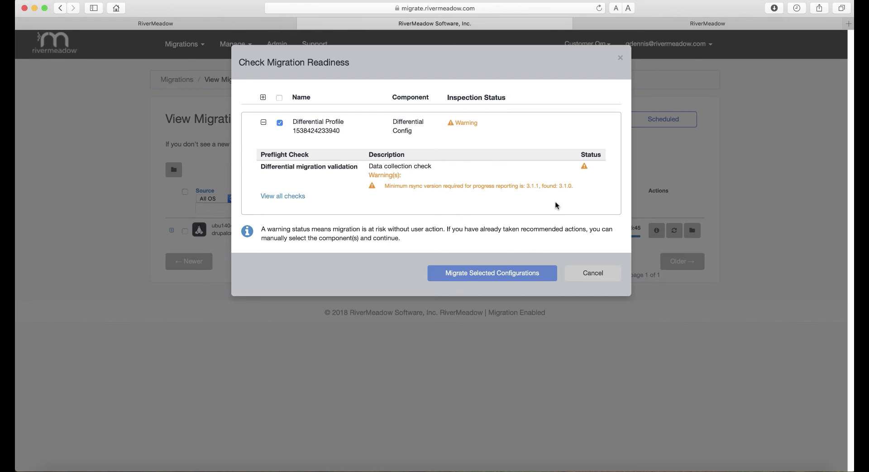
{"action": "left_click", "coordinate": [498, 268]}
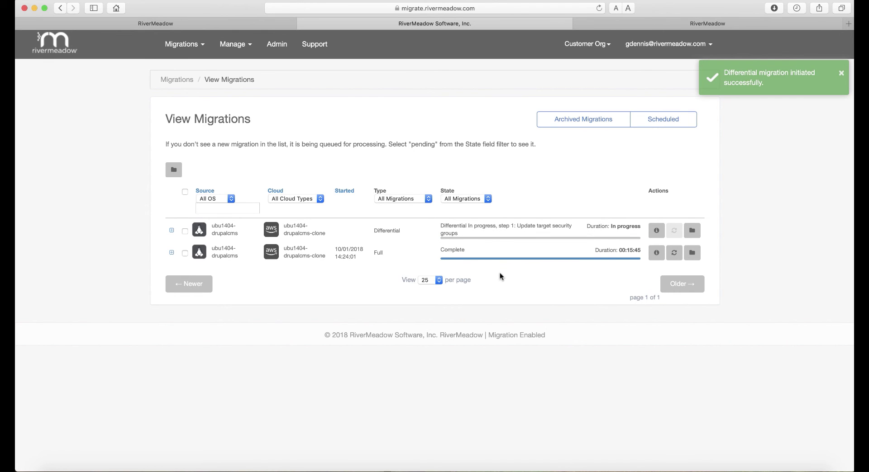
Step: Review the differential migration's steps through completion, then open the clone's Drupal site at 18.222.120.177
{"action": "left_click", "coordinate": [655, 230]}
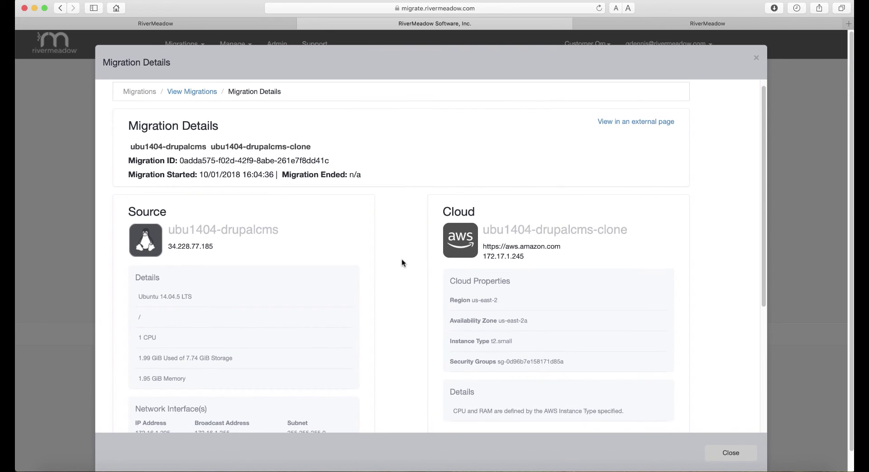
{"action": "scroll", "coordinate": [402, 262], "scroll_direction": "down", "scroll_amount": 5}
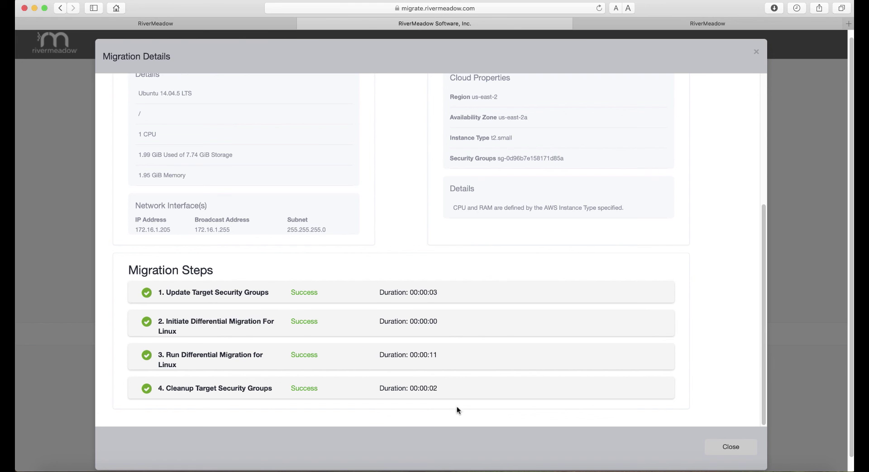
{"action": "left_click", "coordinate": [725, 446]}
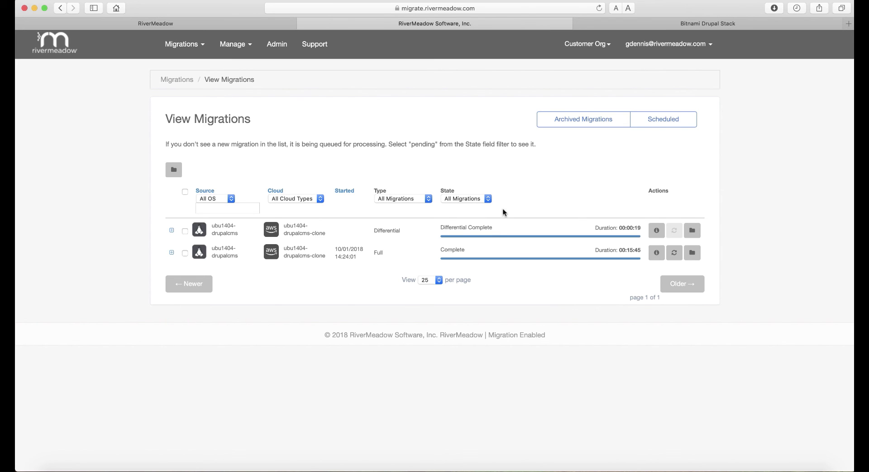
{"action": "left_click", "coordinate": [585, 25]}
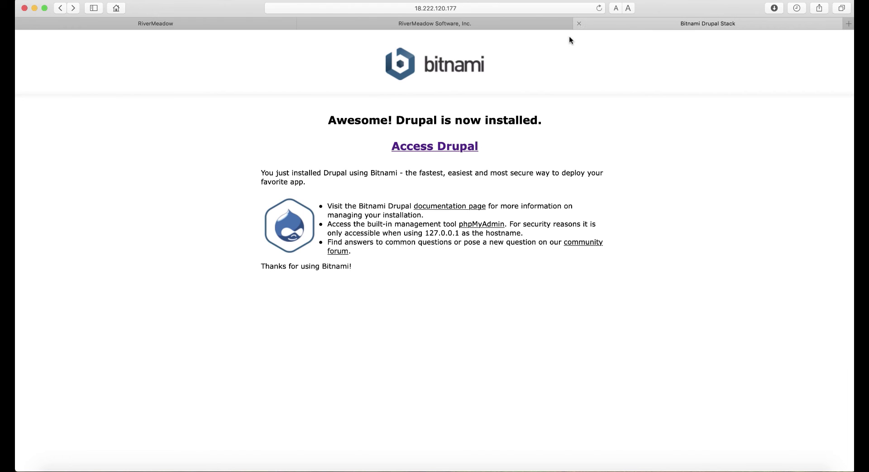
{"action": "left_click", "coordinate": [429, 148]}
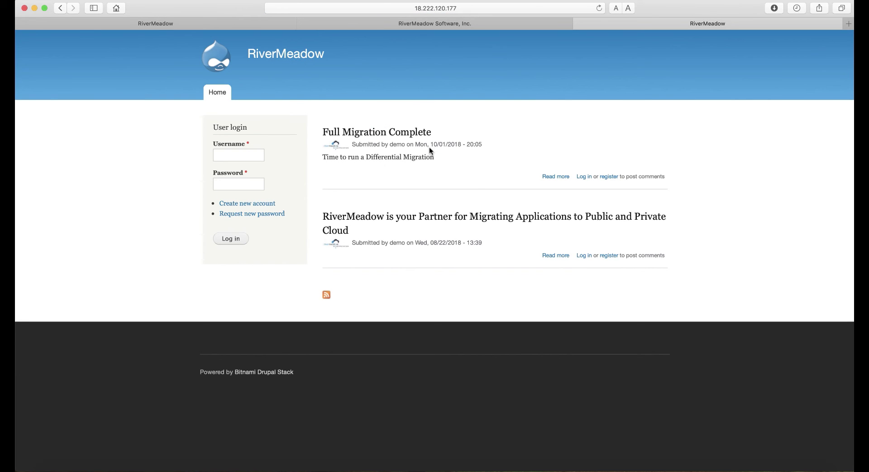